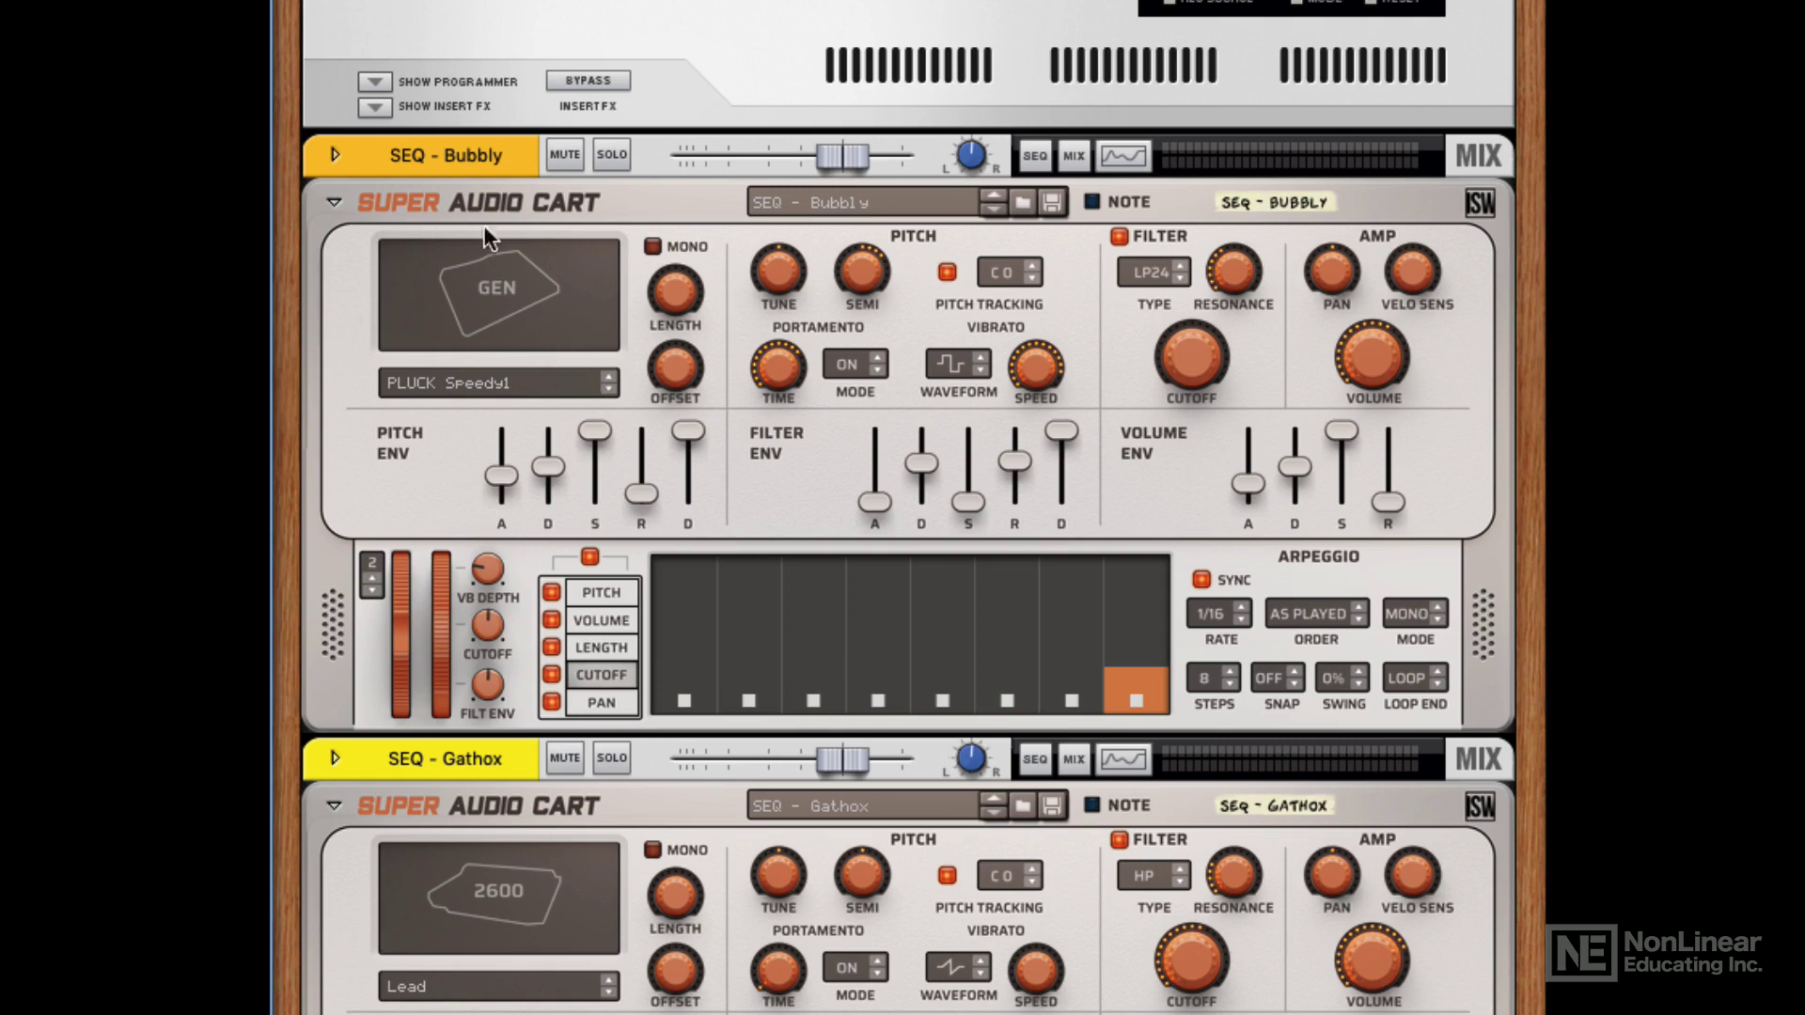
Switch the Super Audio Cart chip from GEN to C64, then to NES, and review its waveforms
click(512, 375)
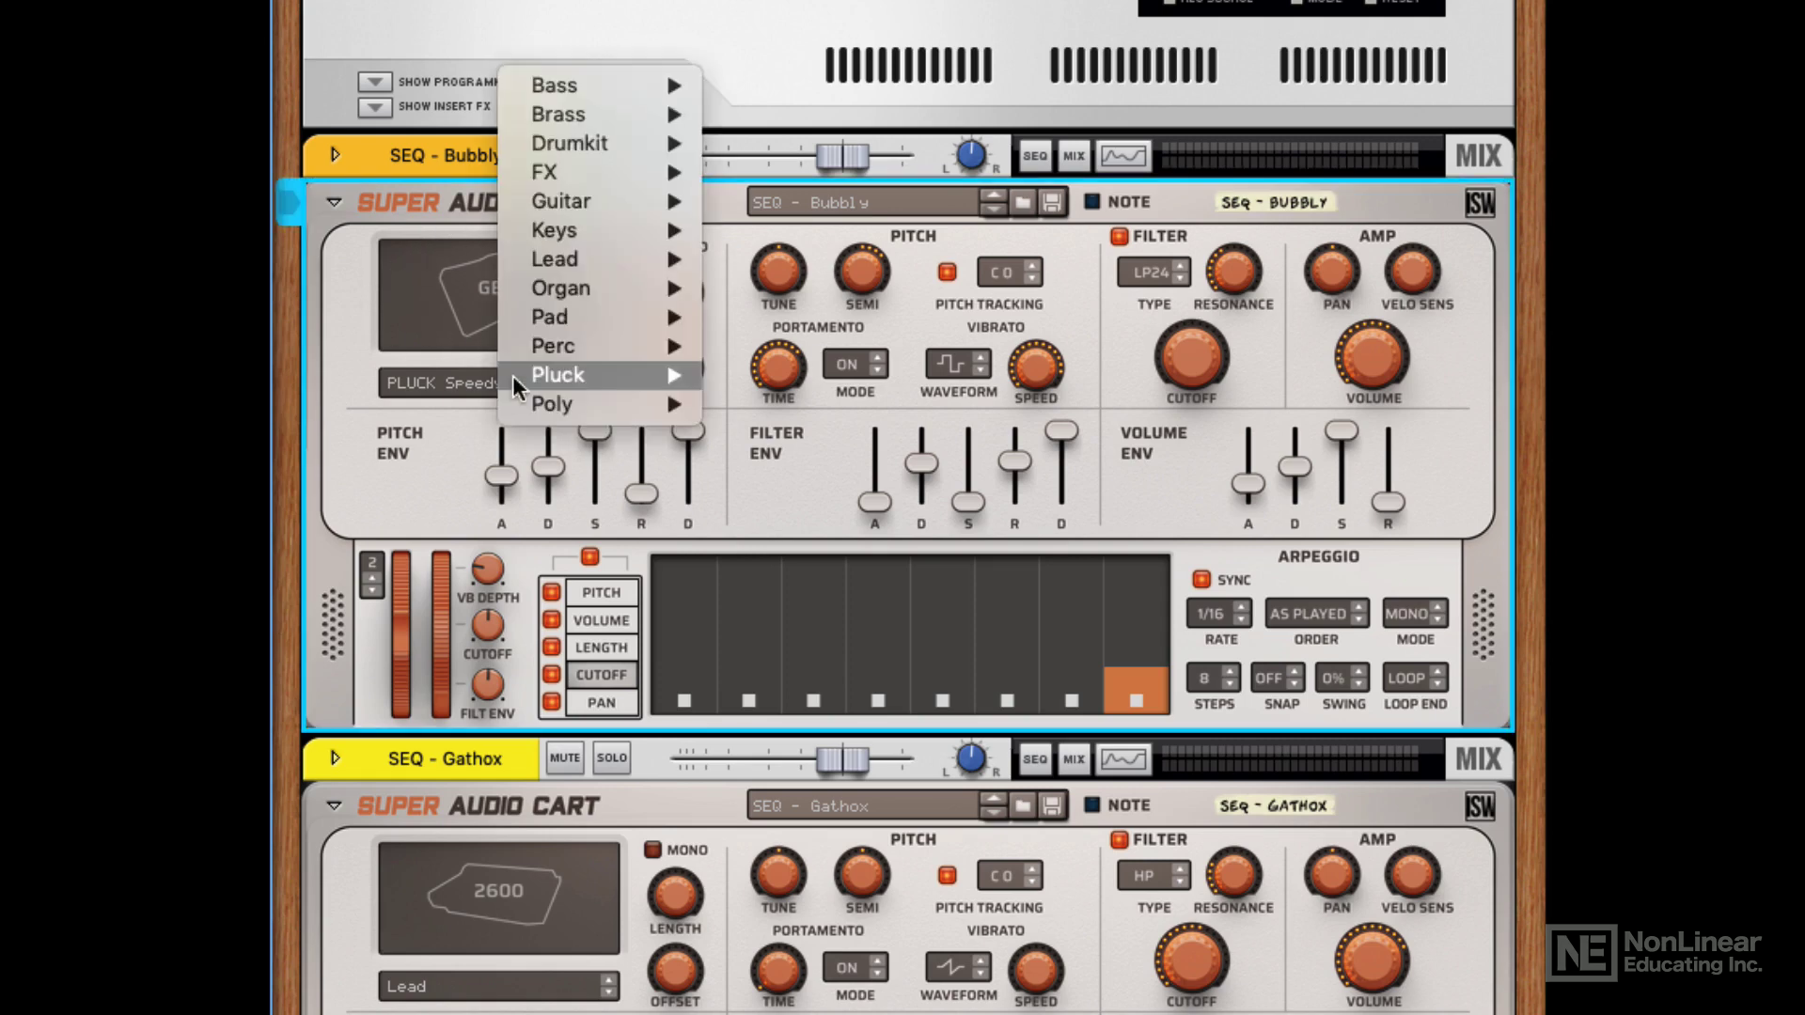
click(478, 305)
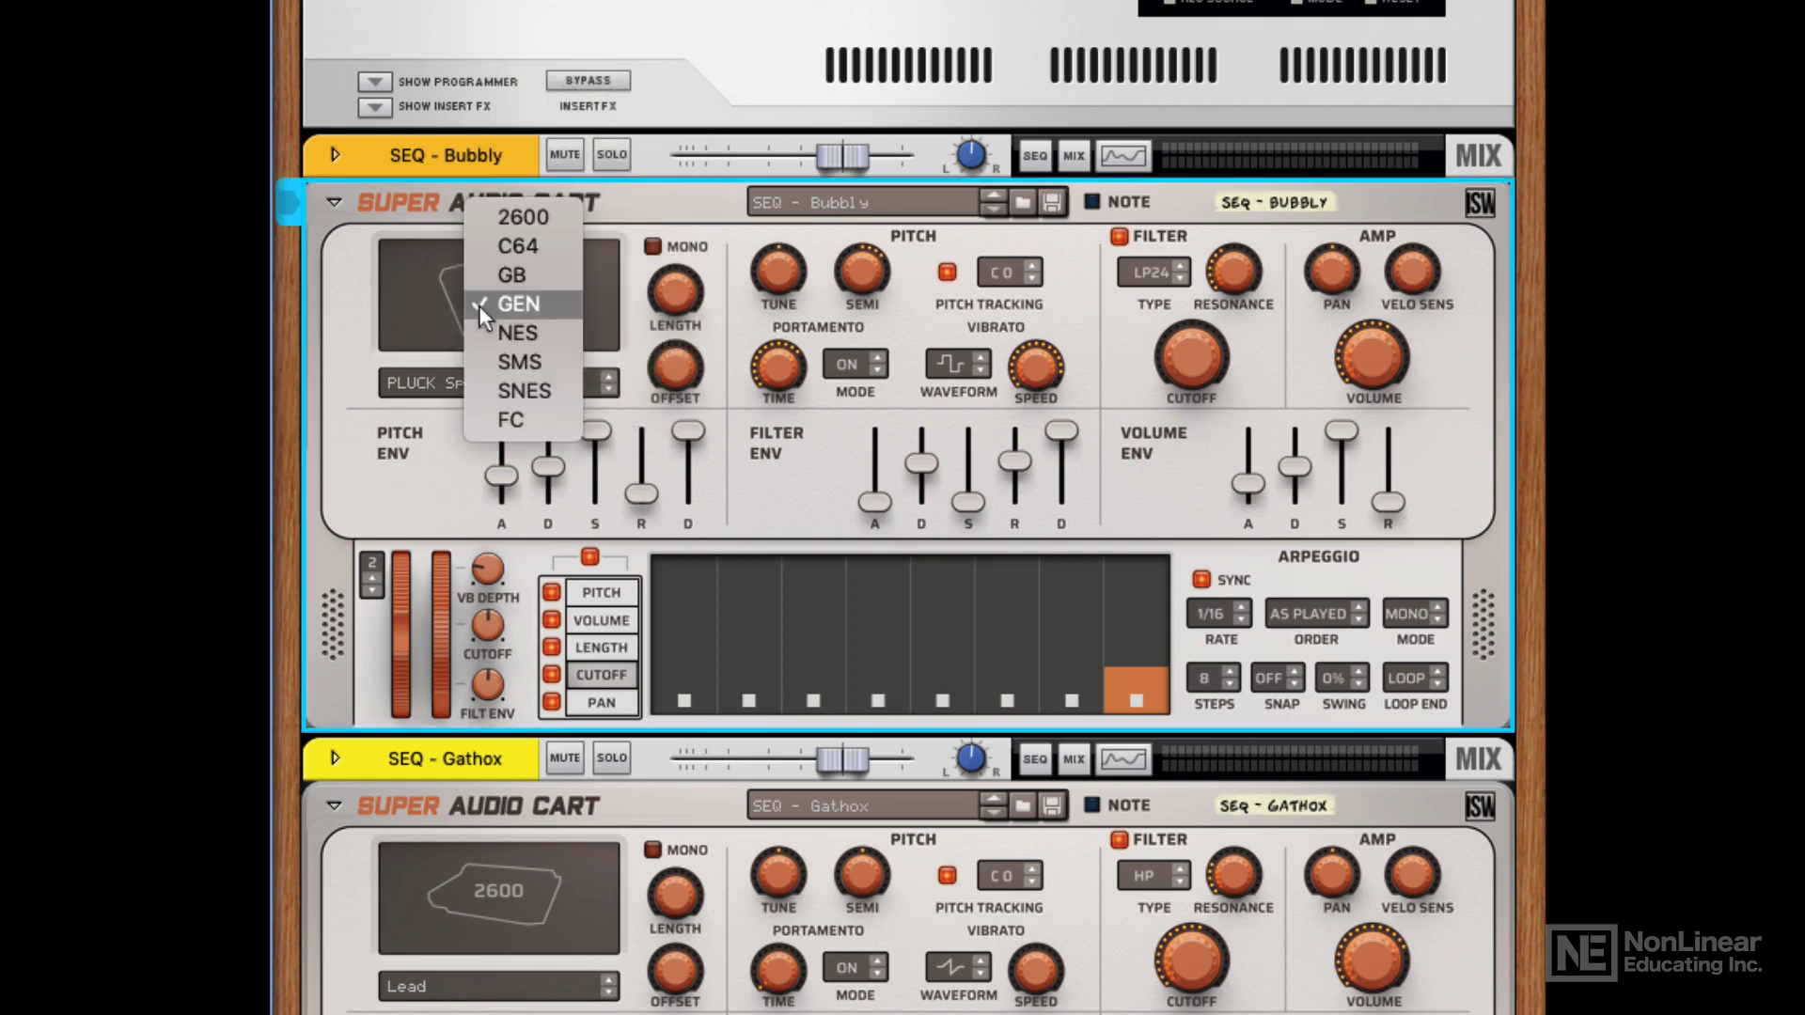
click(561, 247)
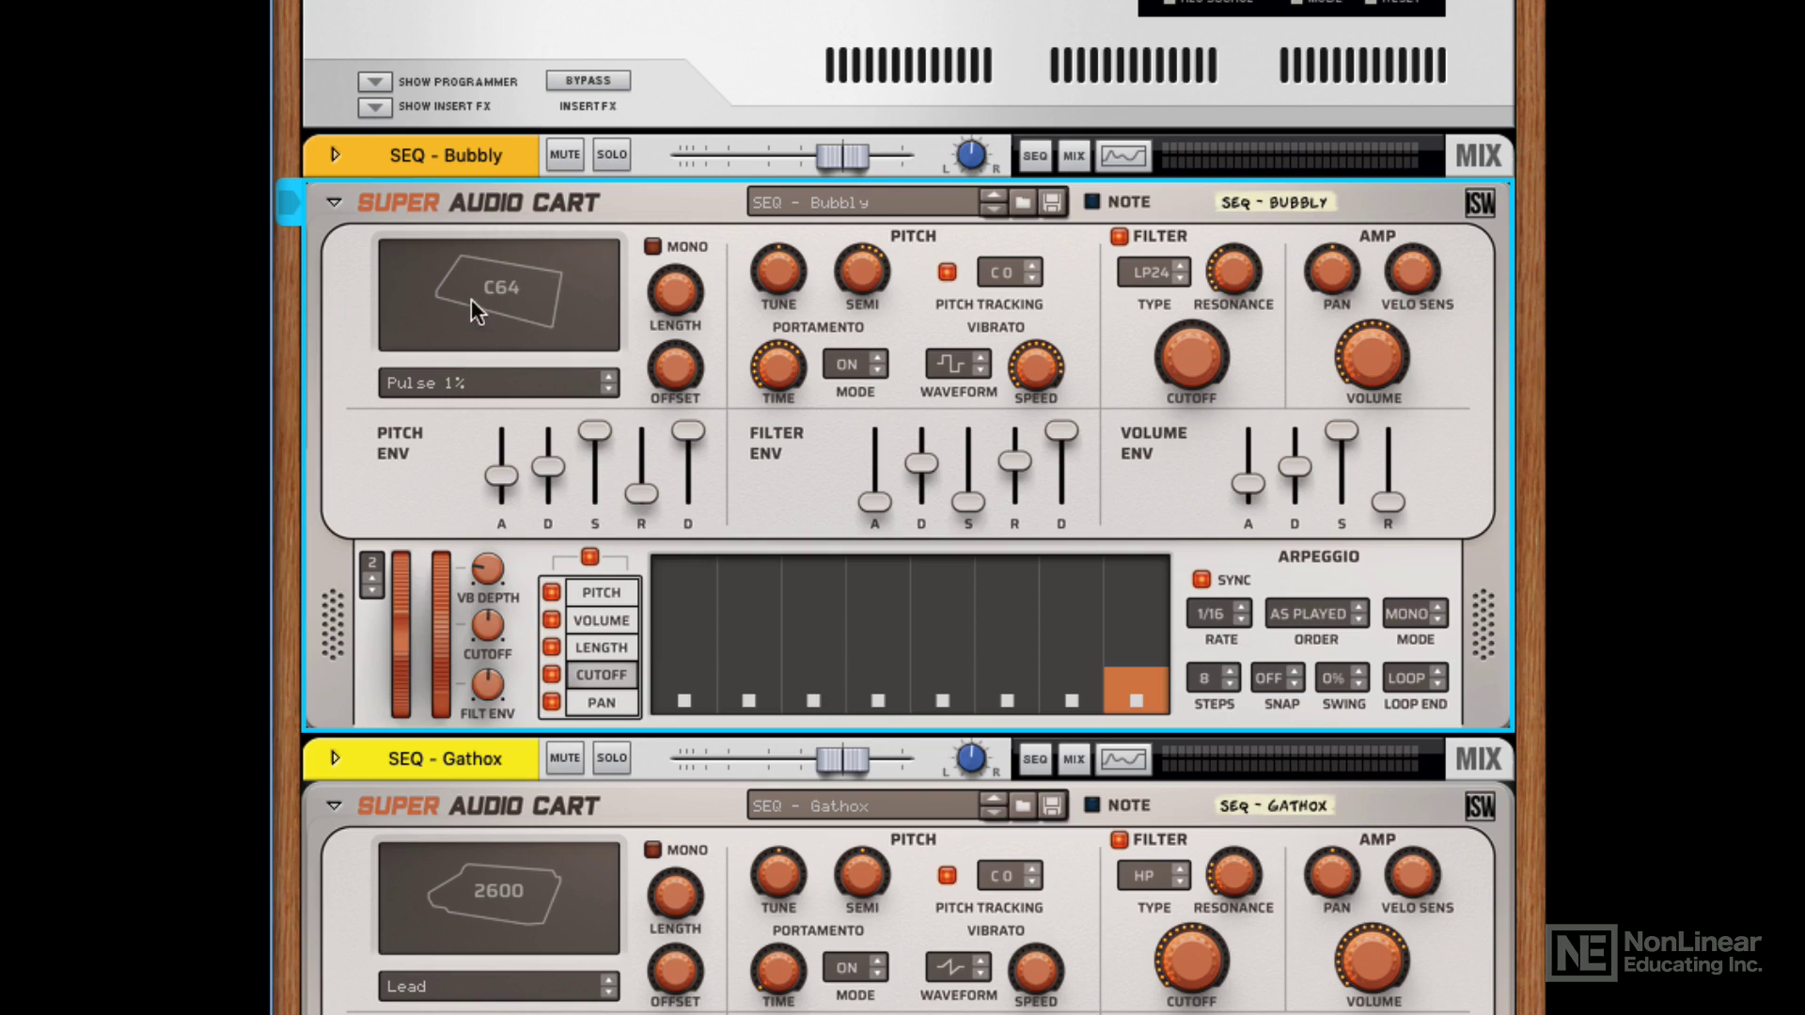
click(520, 299)
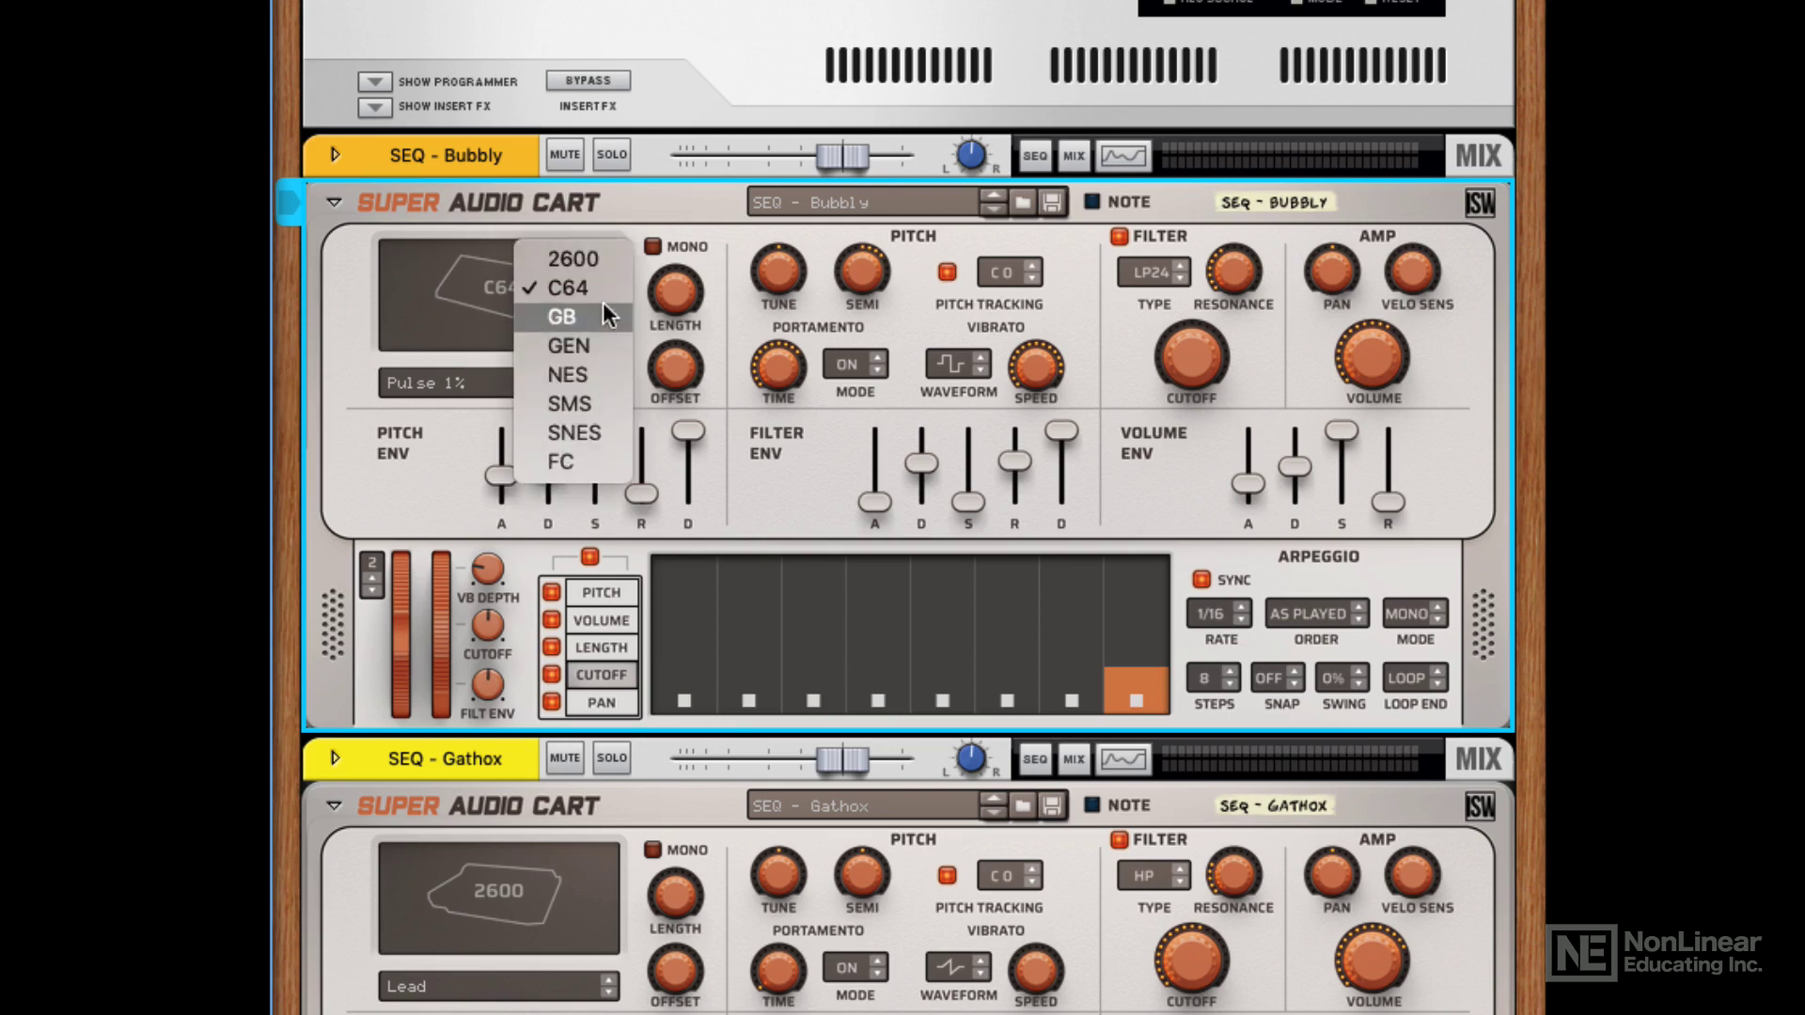
click(617, 365)
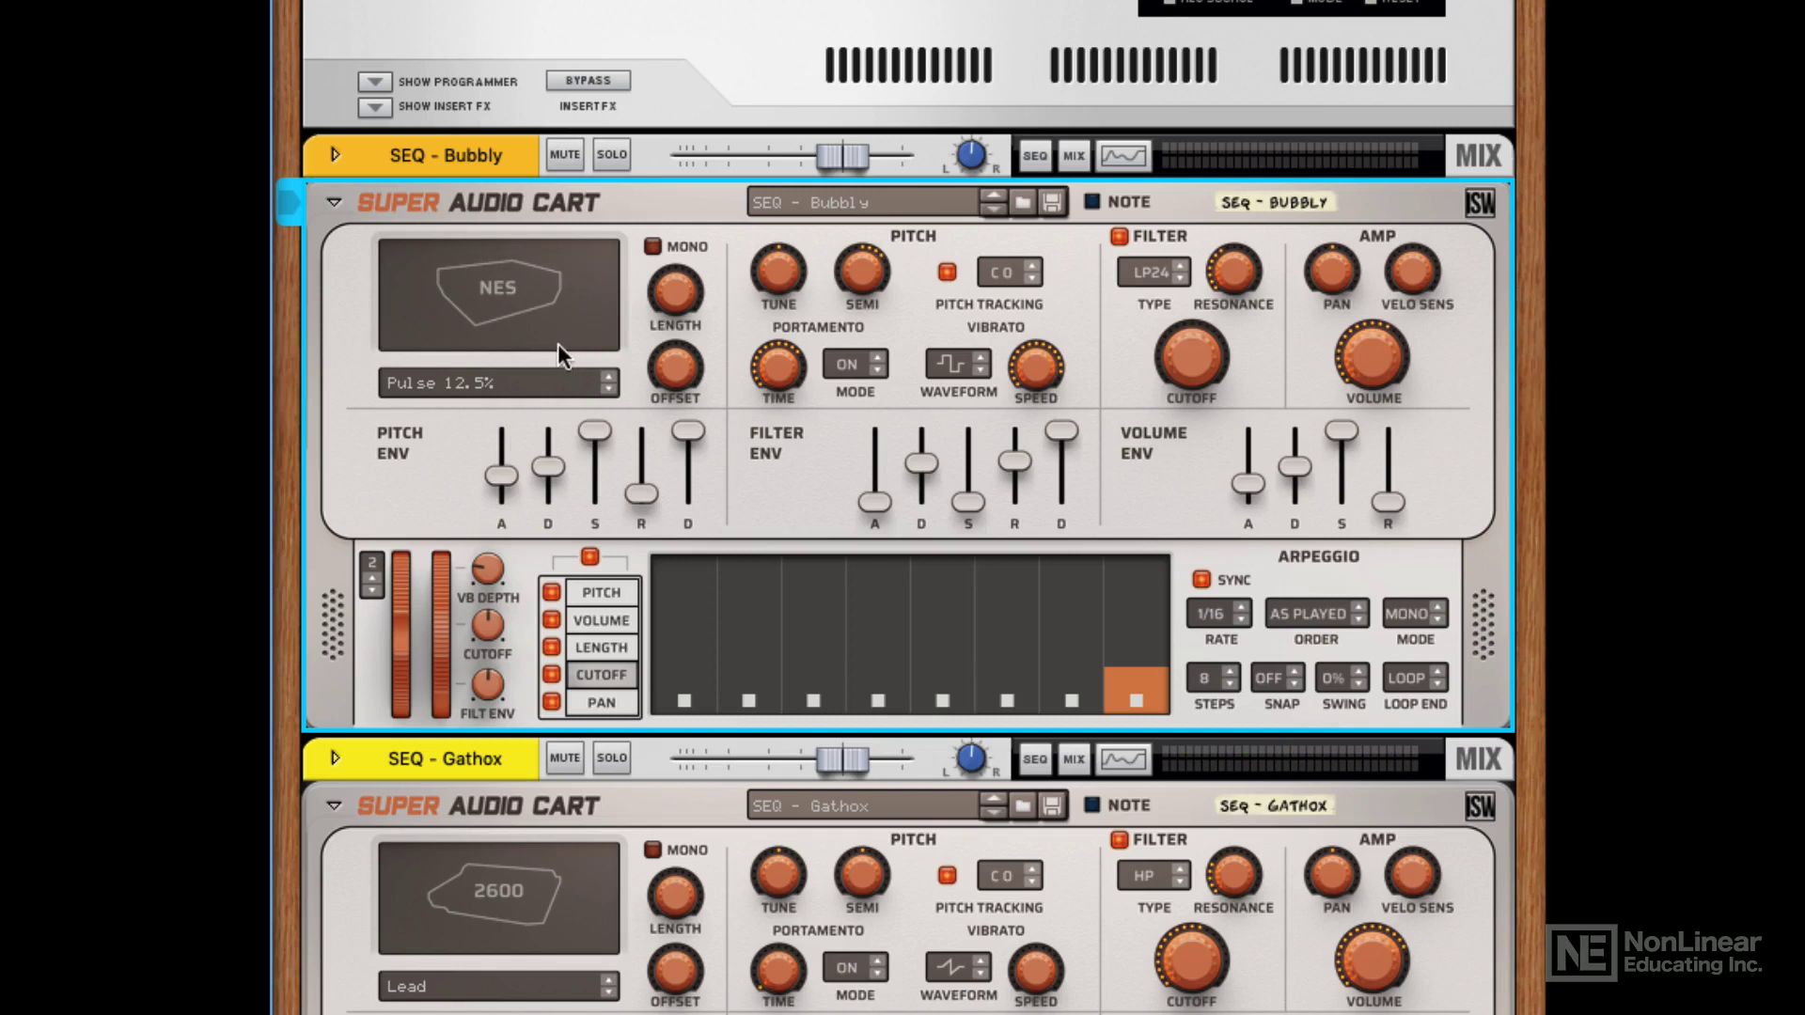
click(550, 383)
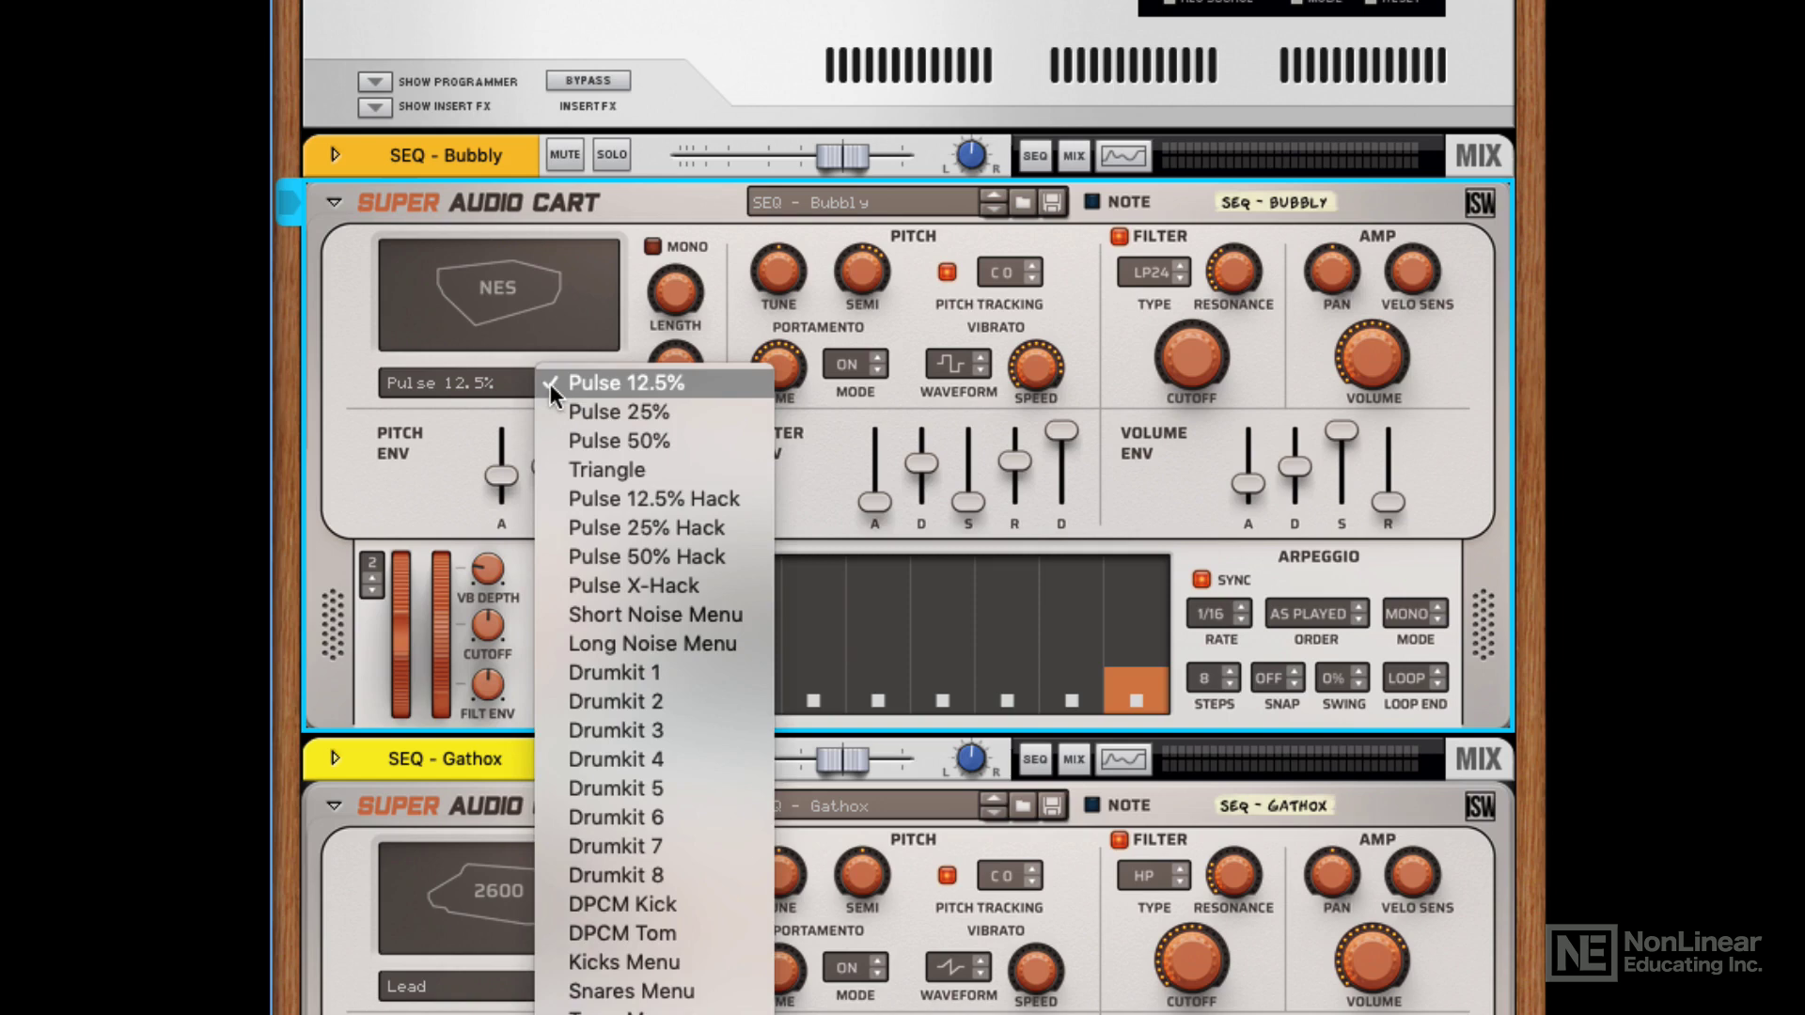
Keep Pulse 12.5%, switch the chip to SNES, and browse its sample categories without loading one
click(550, 383)
click(538, 294)
click(552, 349)
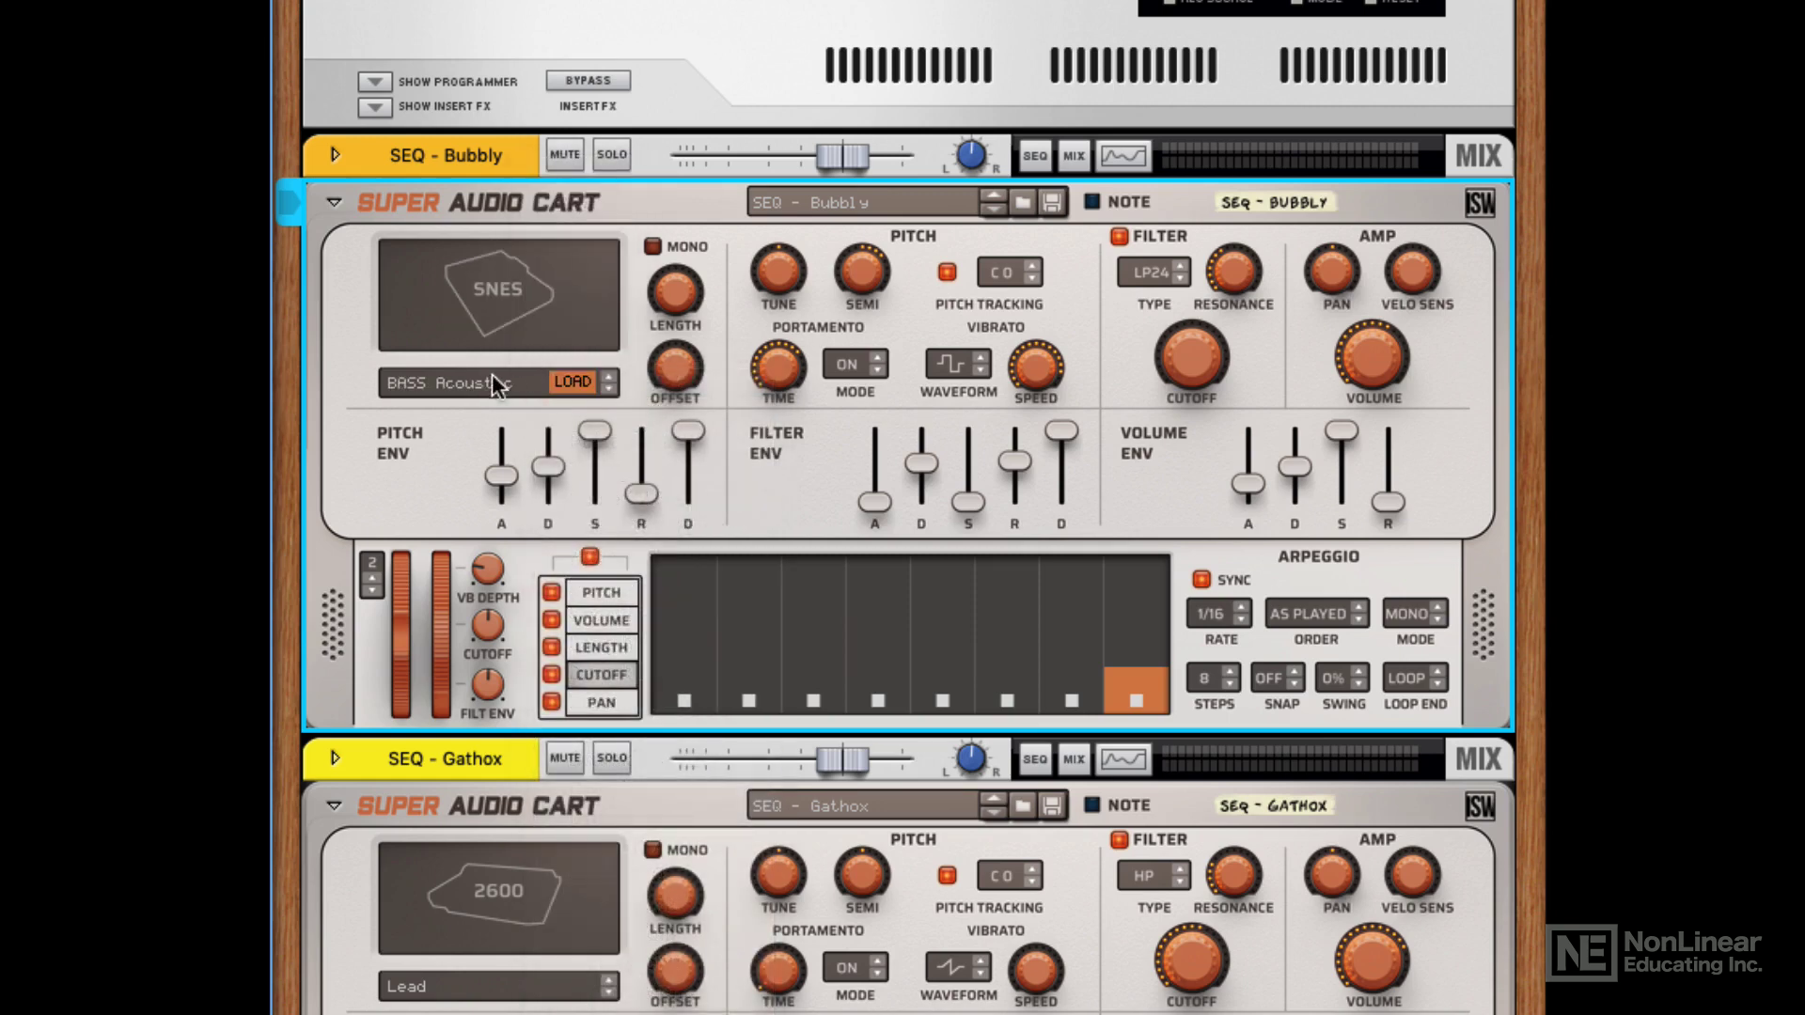
click(481, 380)
mouse_move(594, 380)
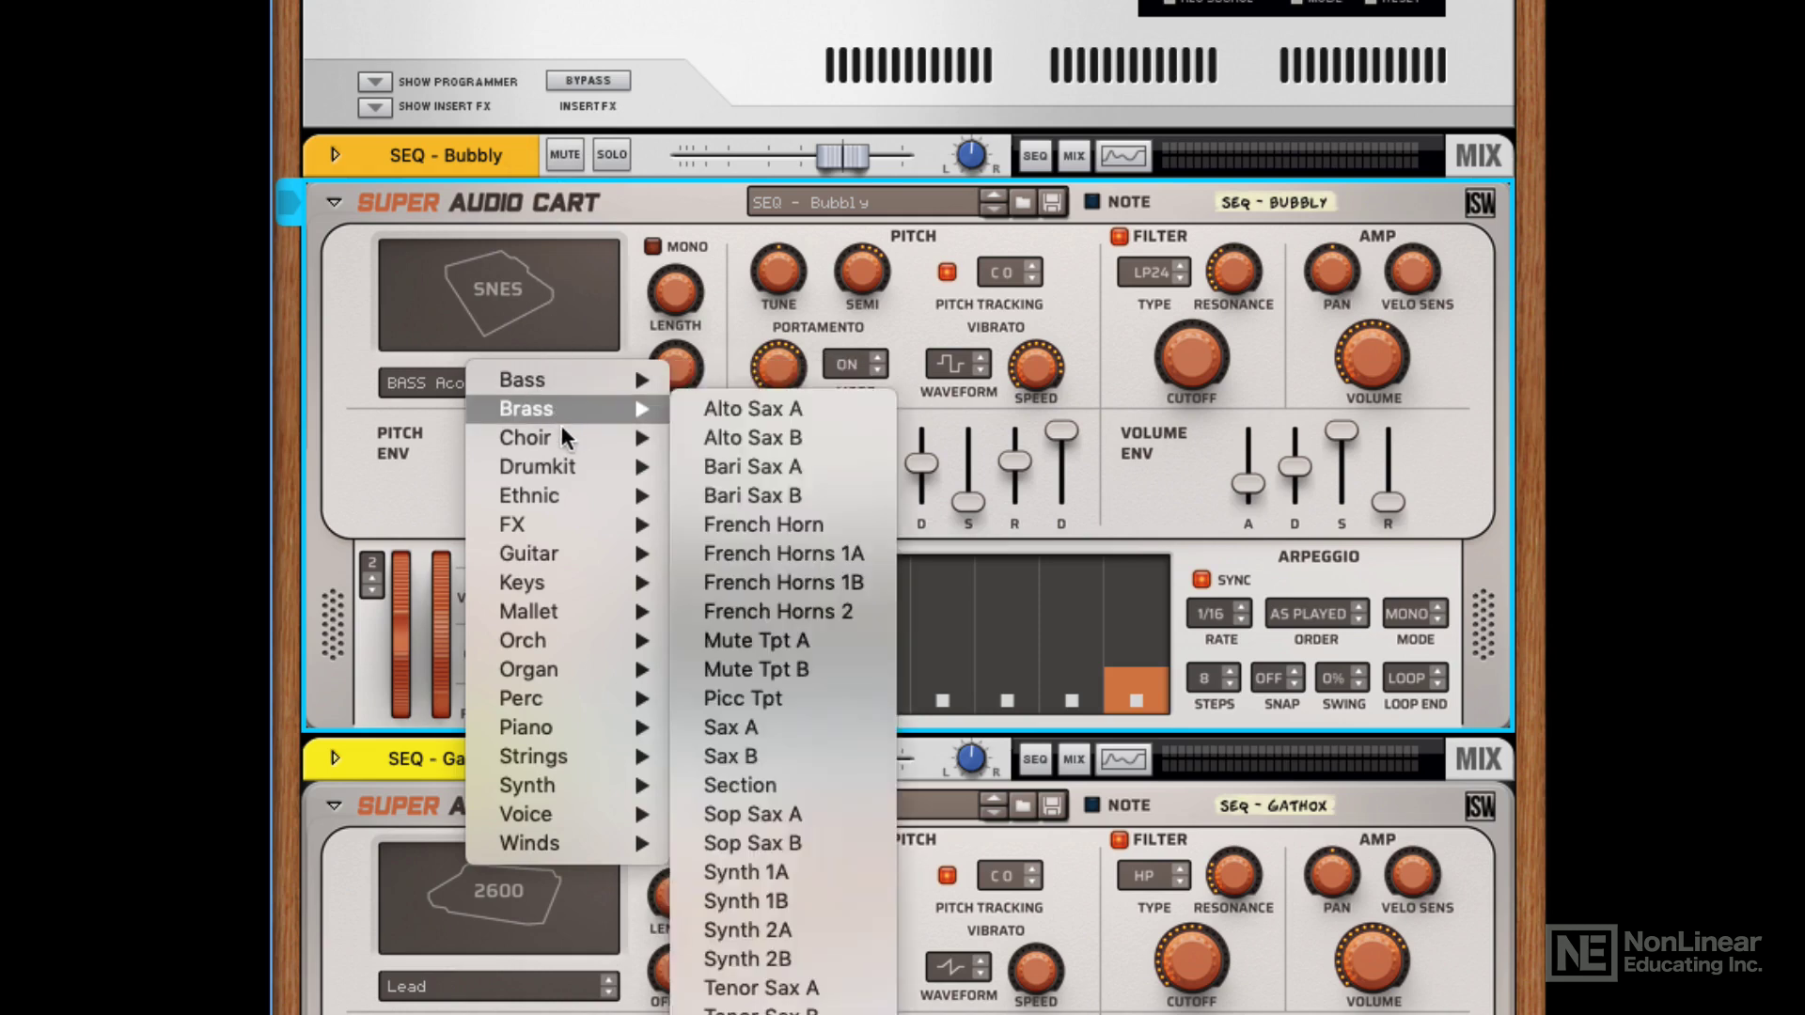
mouse_move(556, 470)
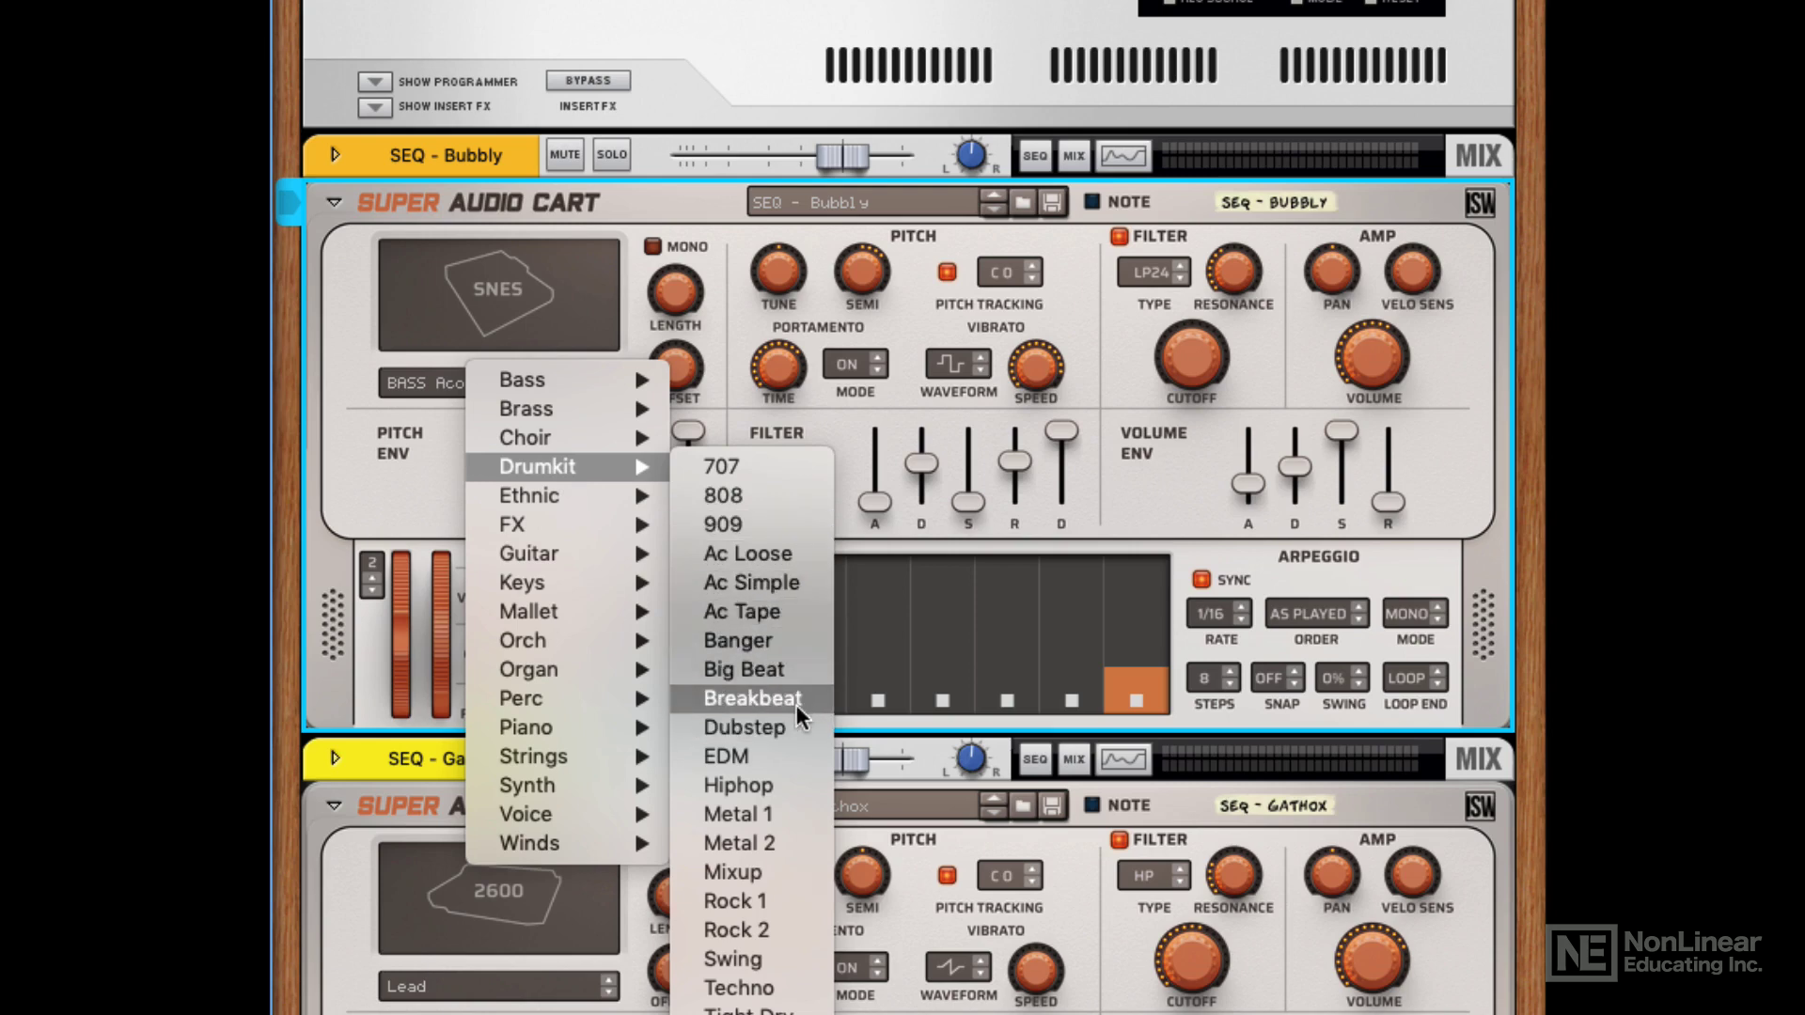
key(Escape)
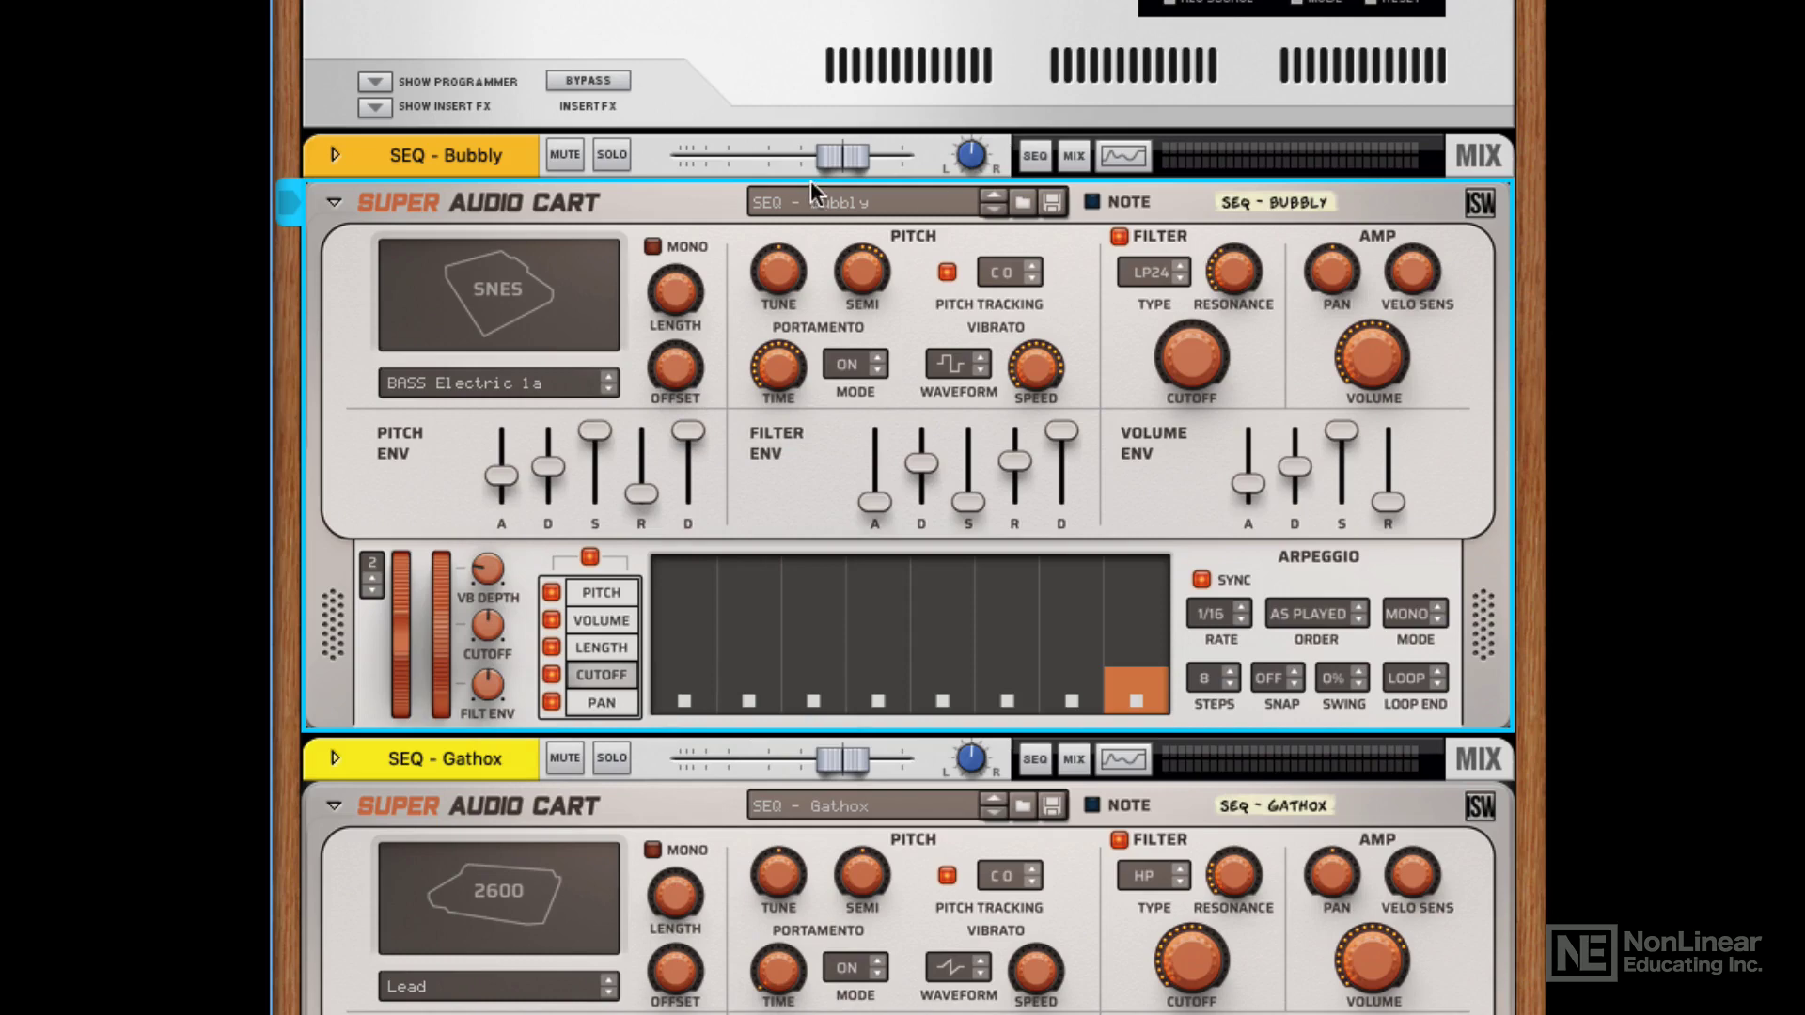
Set note length to 406.25 ms, toggle MONO on and off, and make the vibrato square
mouse_move(1376, 429)
drag(679, 279, 702, 380)
click(651, 248)
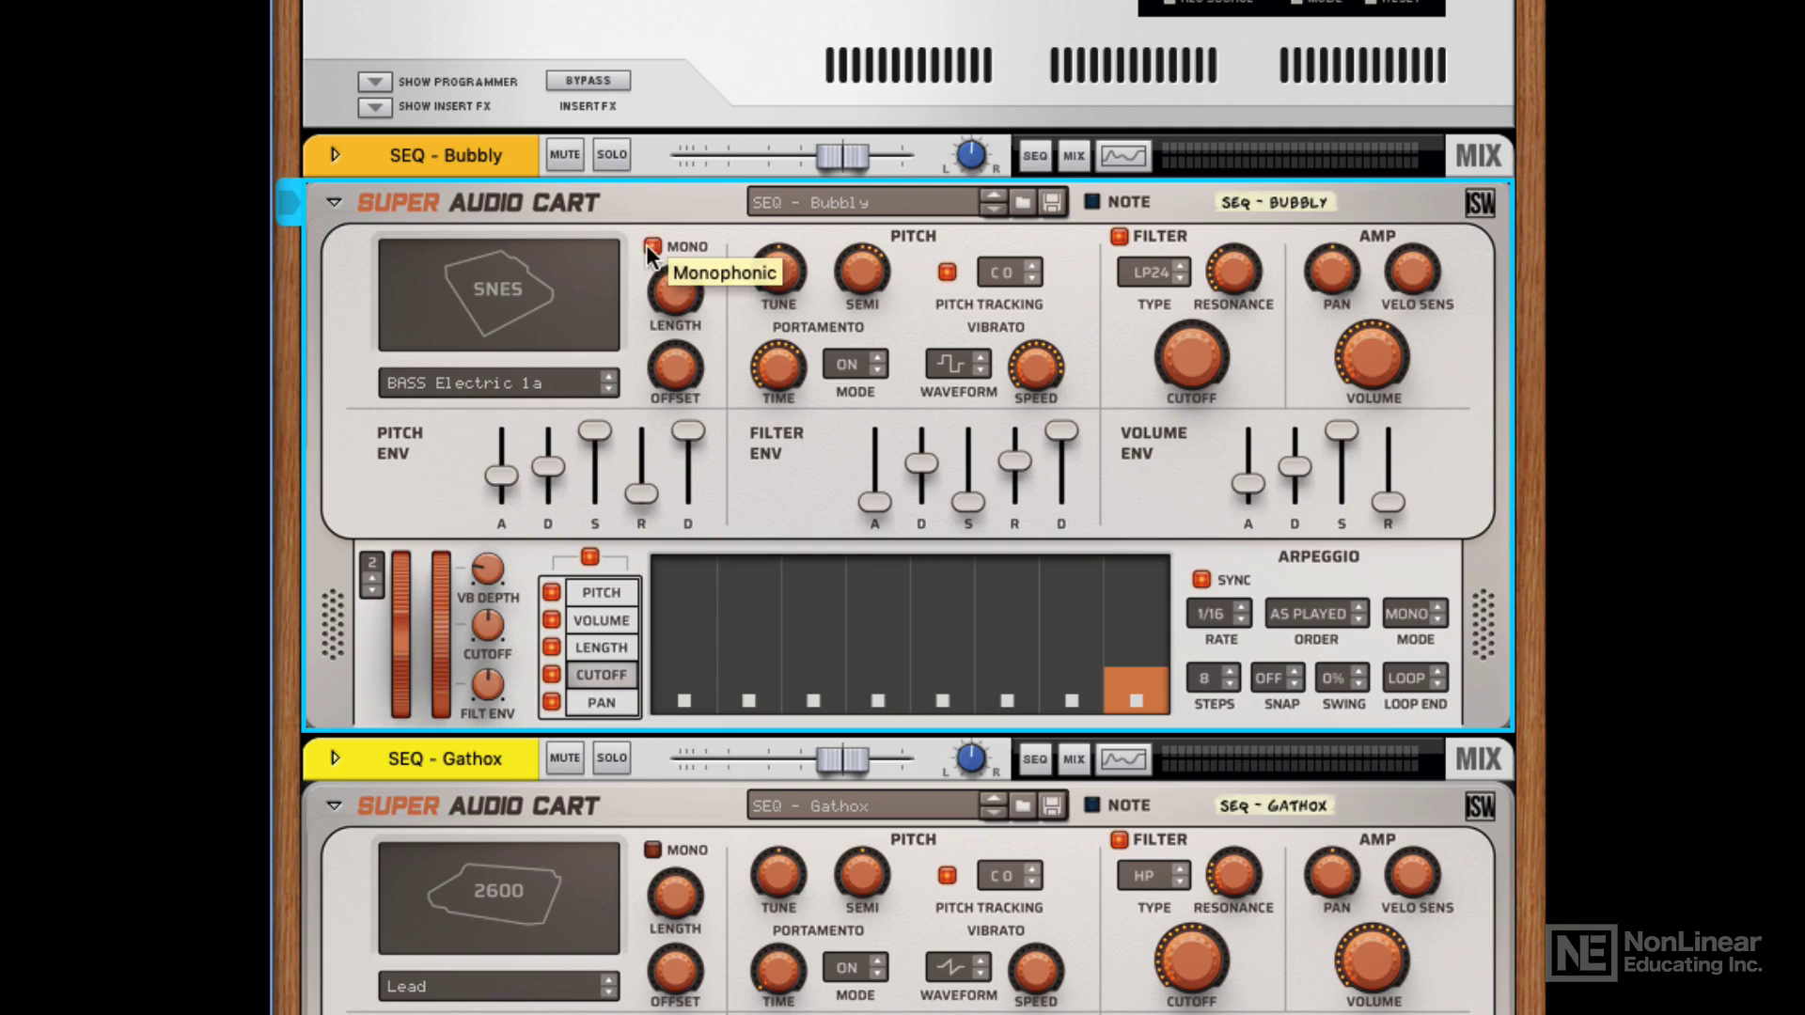
click(647, 245)
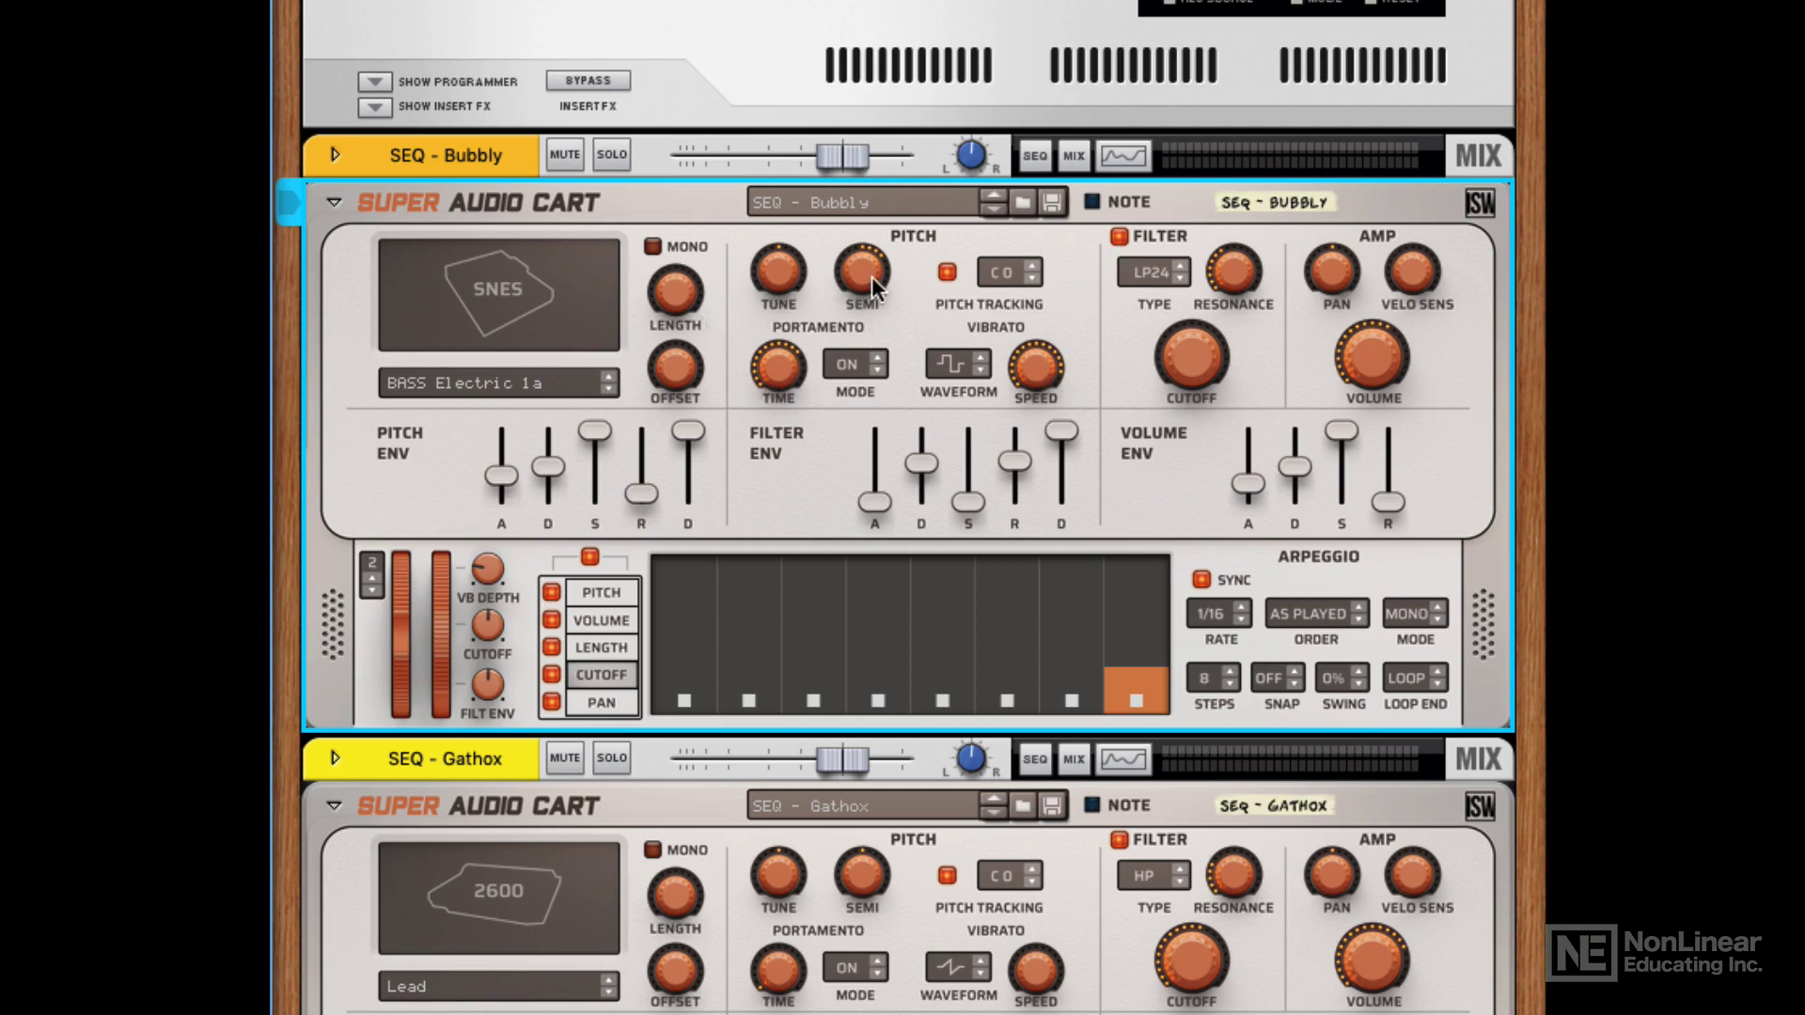
mouse_move(874, 276)
click(980, 369)
Step the filter type down from LP24 through LP6 to band-pass BP
click(1181, 267)
click(1181, 280)
mouse_move(1023, 487)
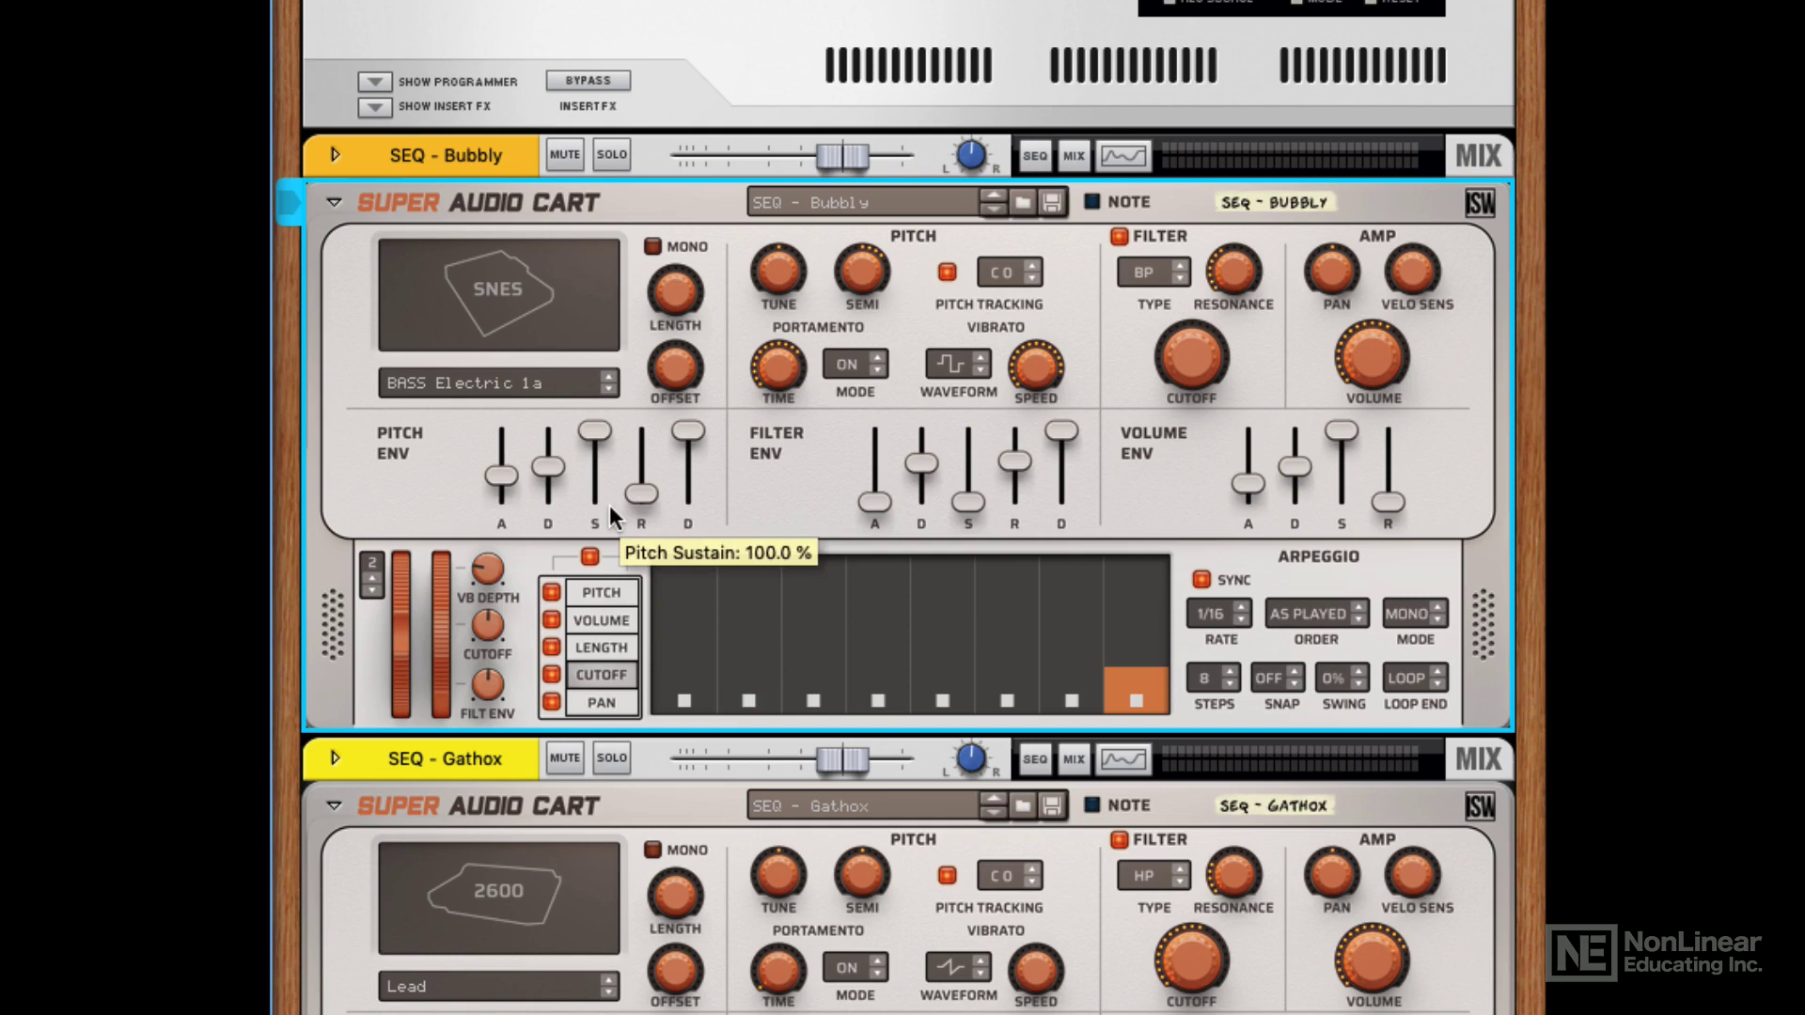
Cycle through the pitch, length, cutoff and pan lanes, returning to the pitch lane
click(600, 598)
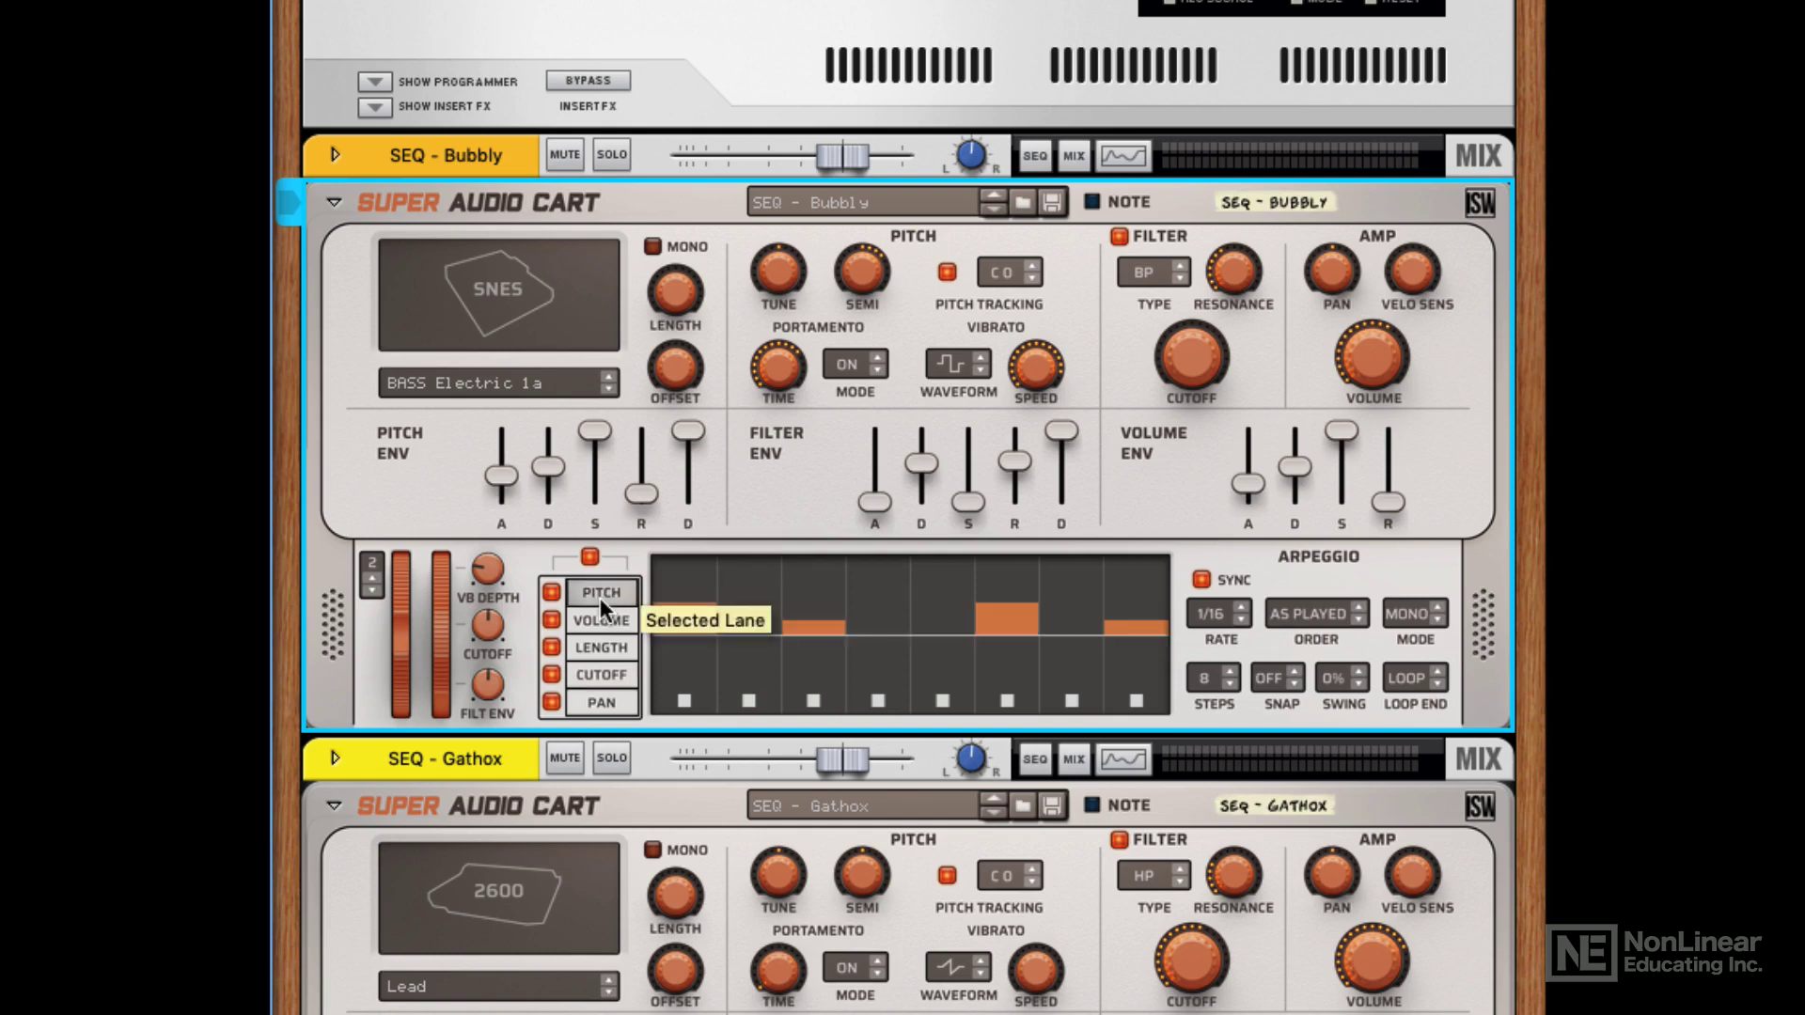
click(608, 621)
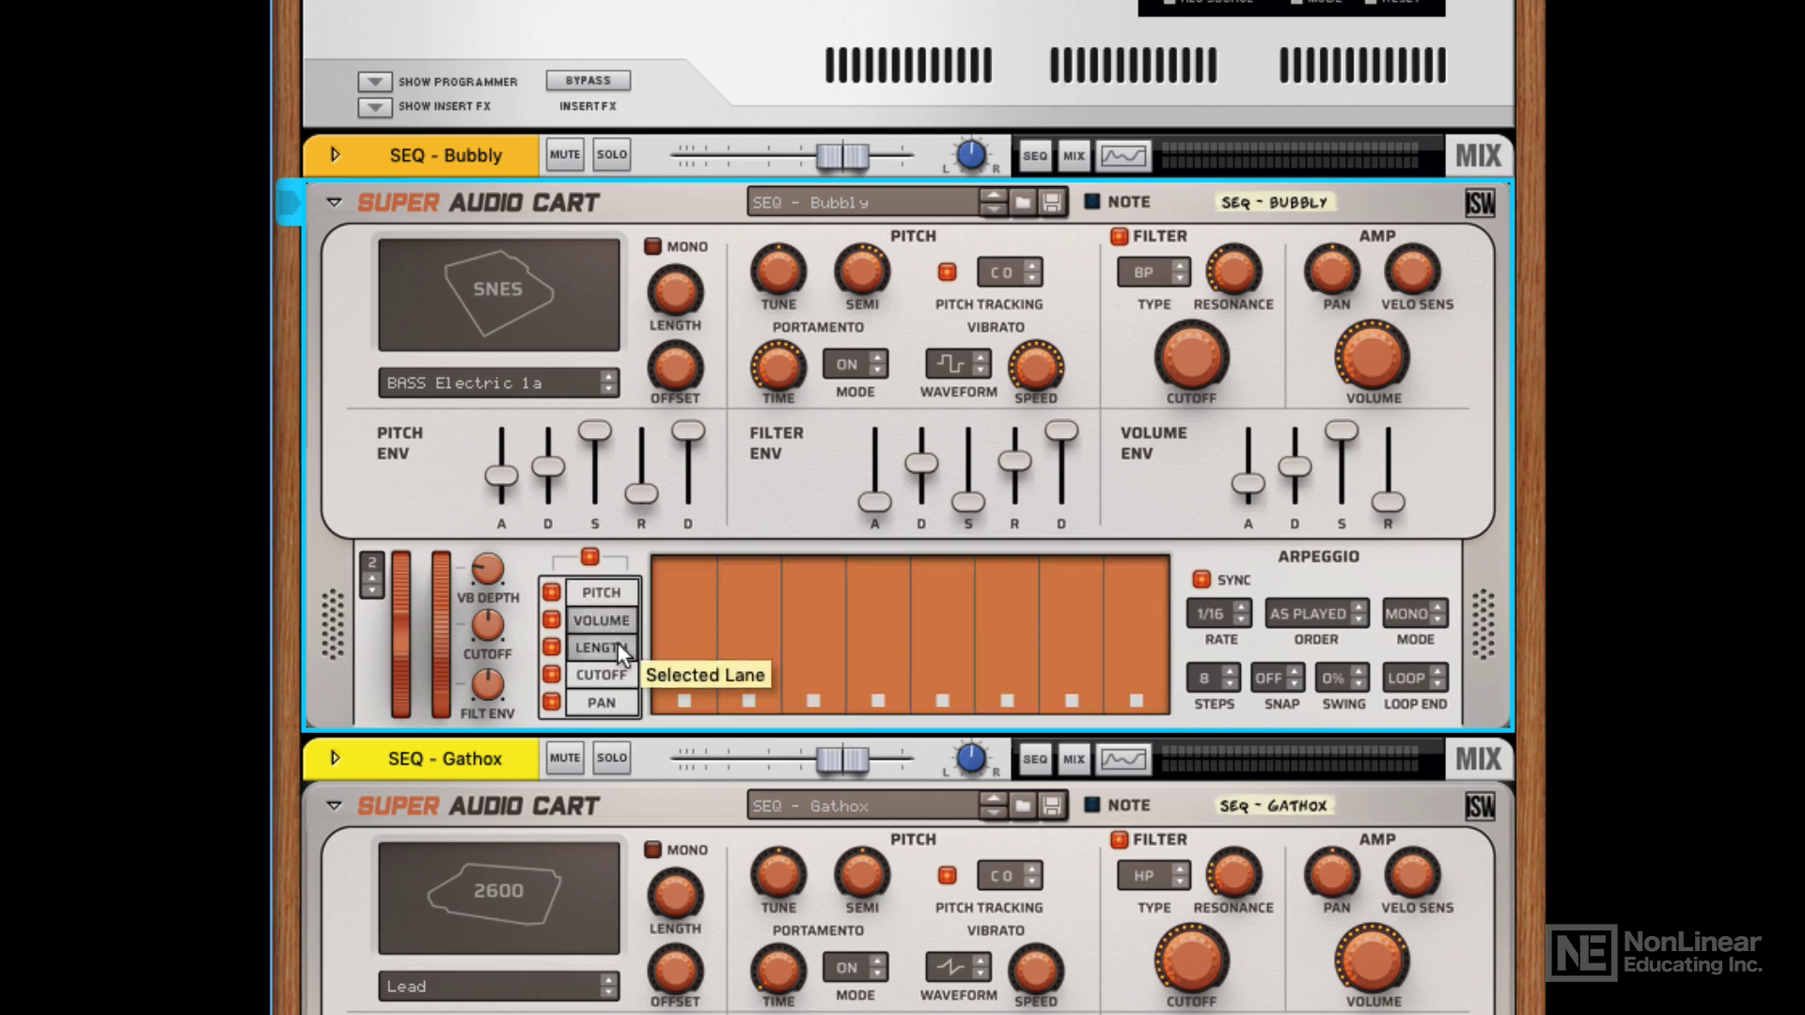
click(617, 647)
click(617, 675)
click(617, 691)
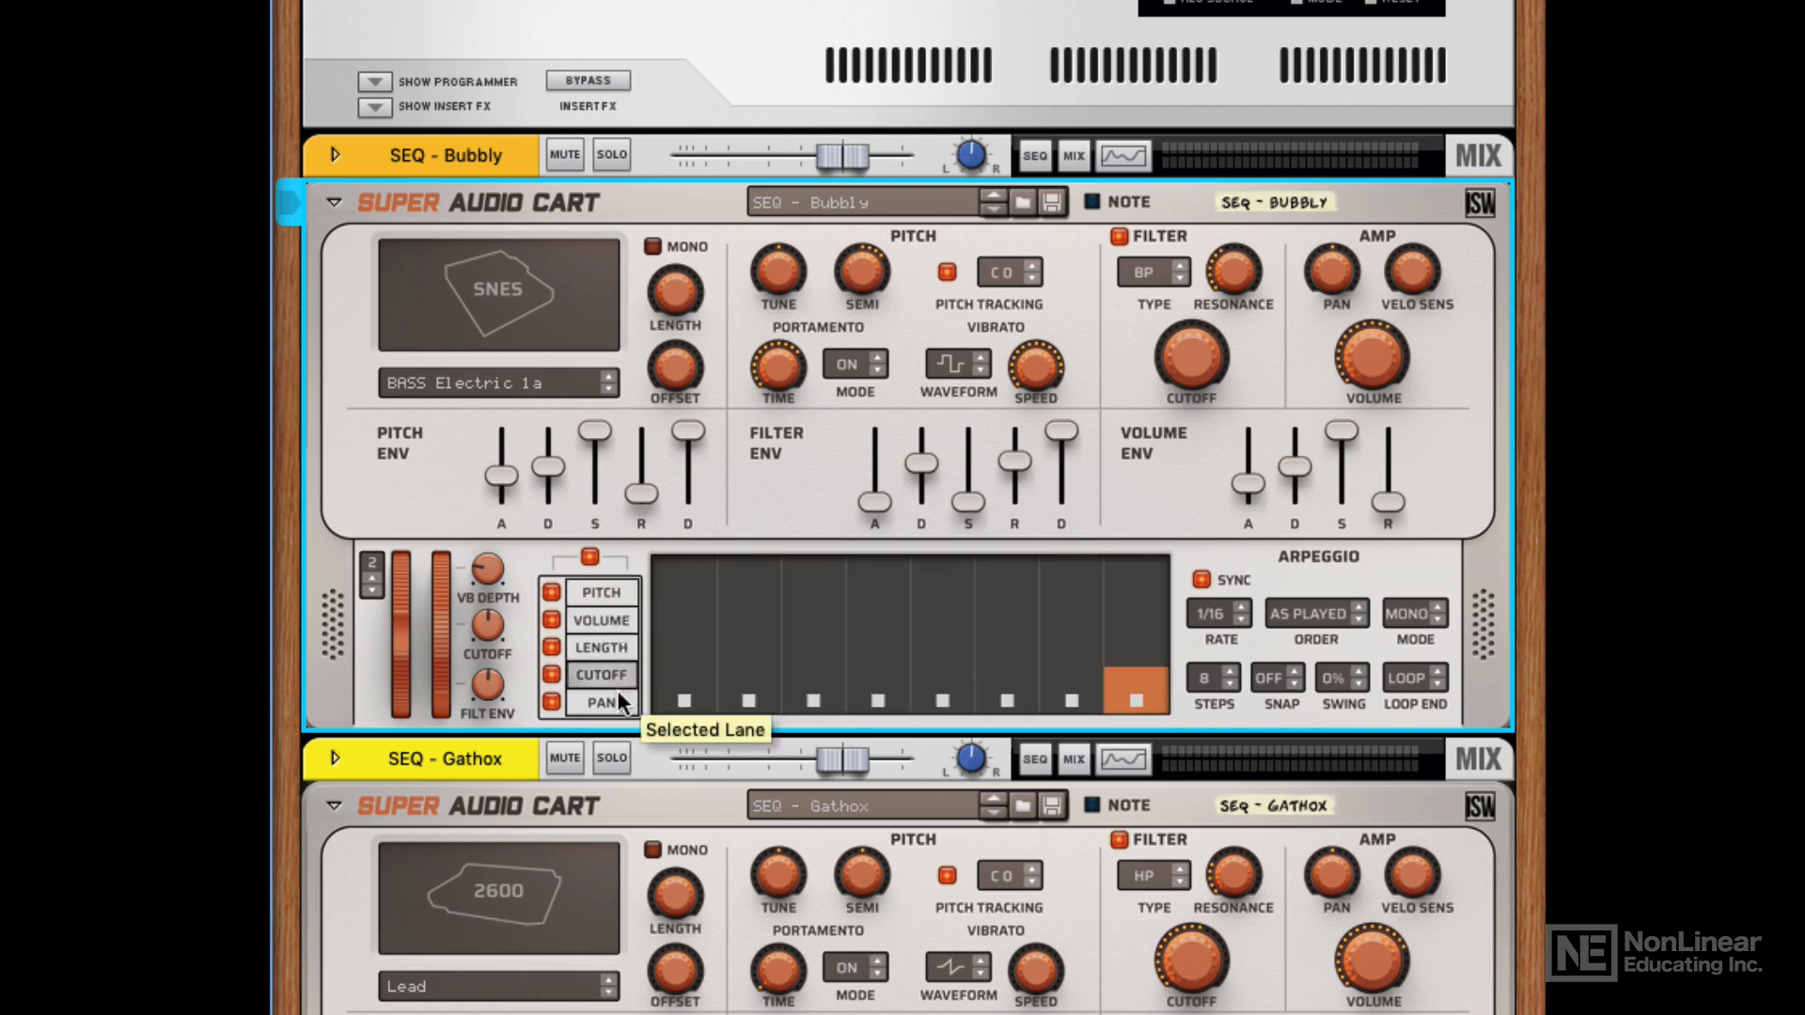
click(607, 592)
click(552, 593)
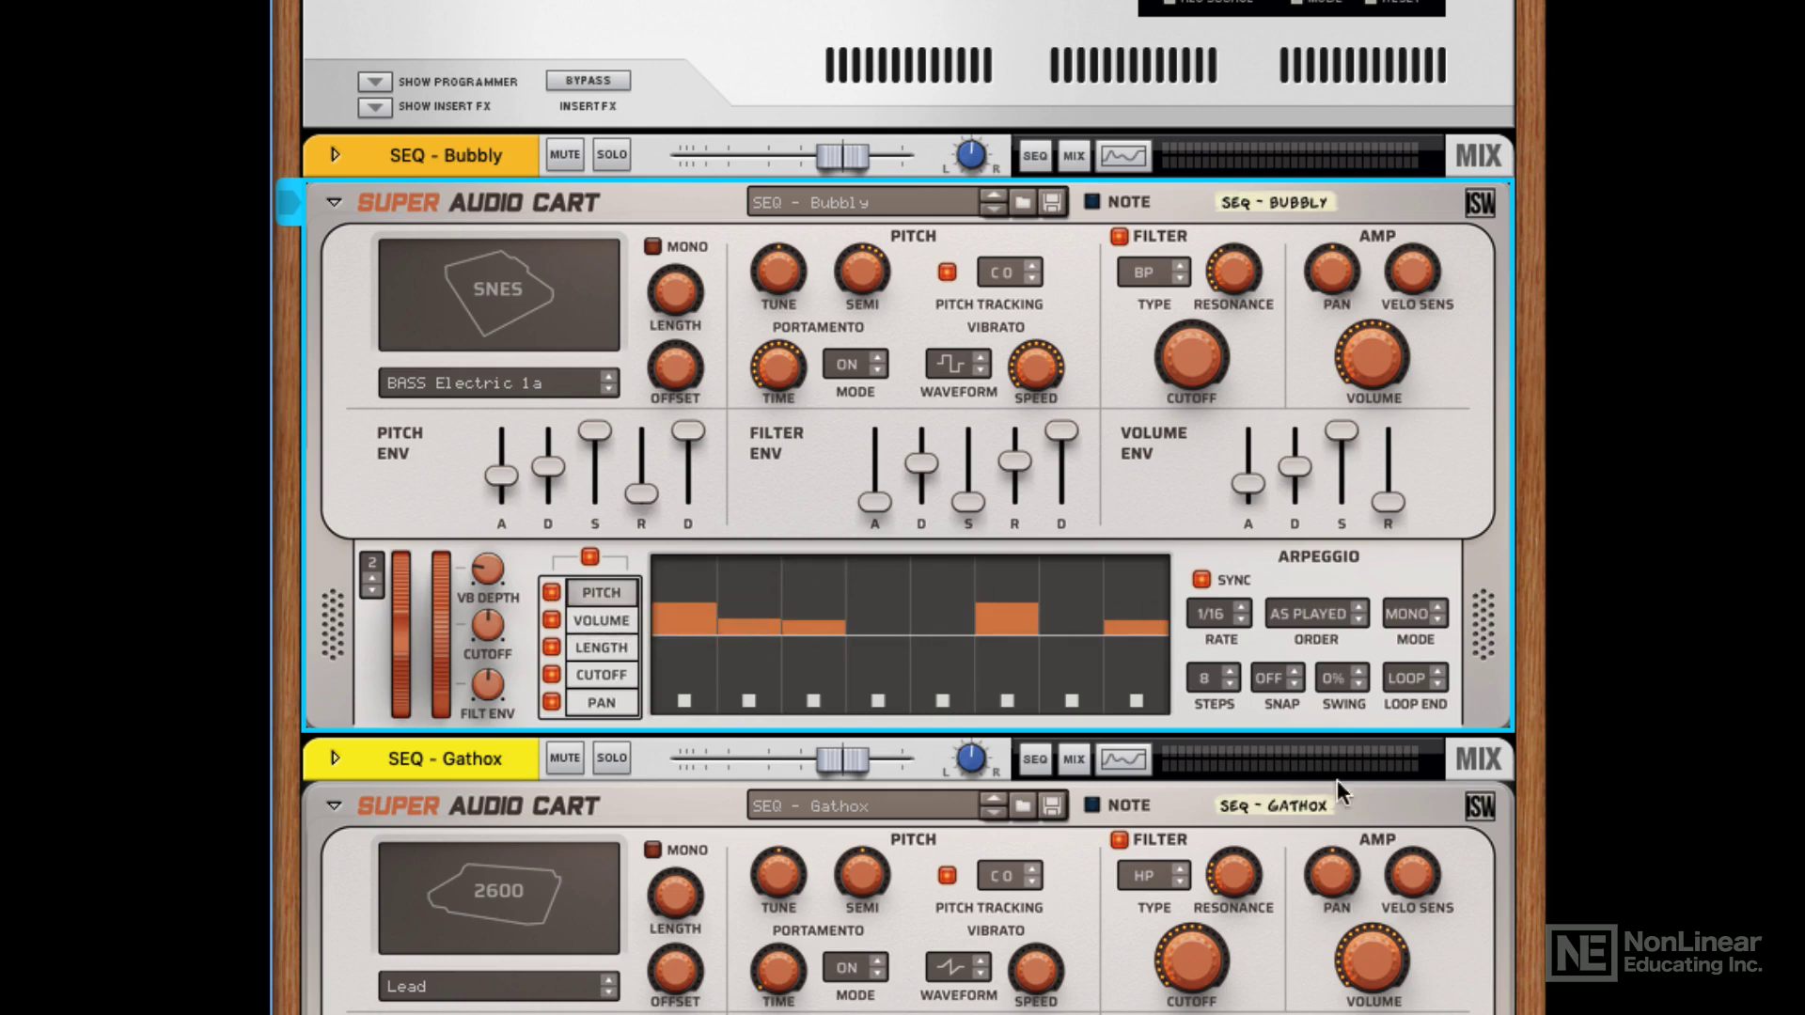
Raise the arpeggio sequence to 16 steps and draw pitch values into steps 9 to 13
click(1230, 671)
click(1230, 672)
click(1229, 671)
click(1229, 672)
click(1229, 672)
click(1229, 672)
click(1229, 672)
click(1230, 672)
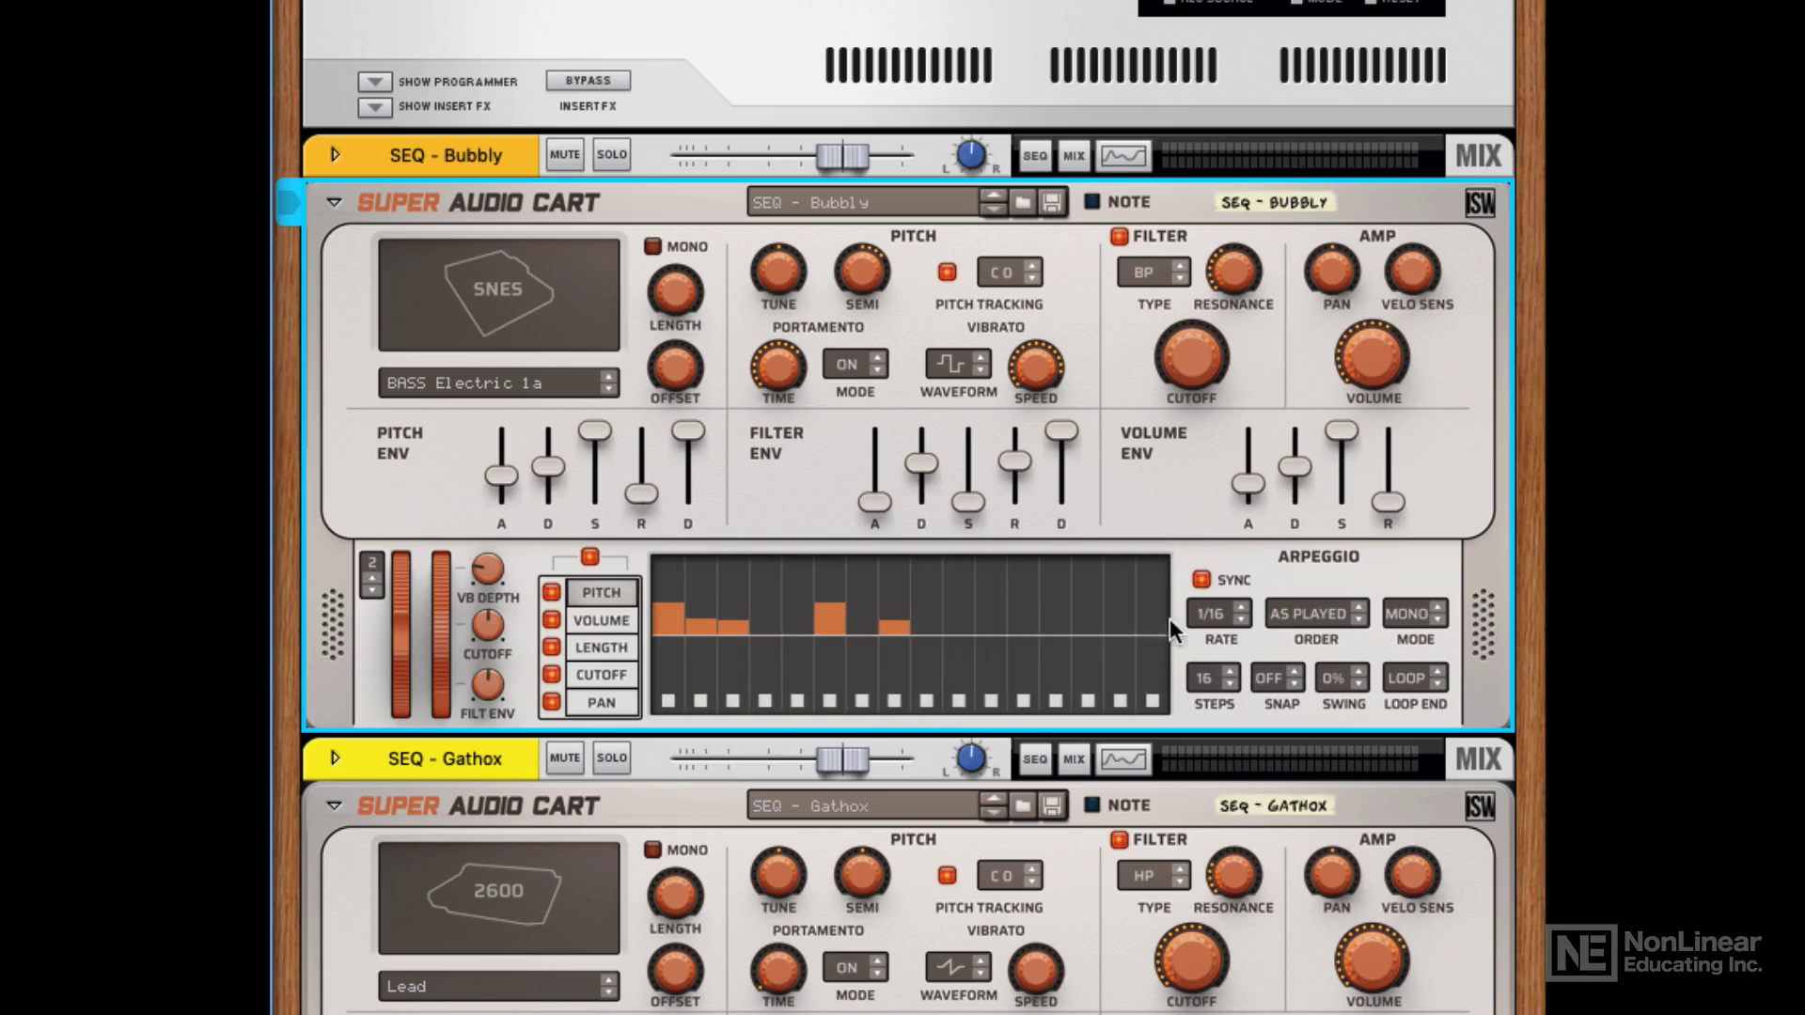
mouse_move(957, 606)
mouse_down()
mouse_move(1023, 645)
mouse_move(1139, 636)
mouse_move(1119, 604)
mouse_move(1064, 606)
mouse_up()
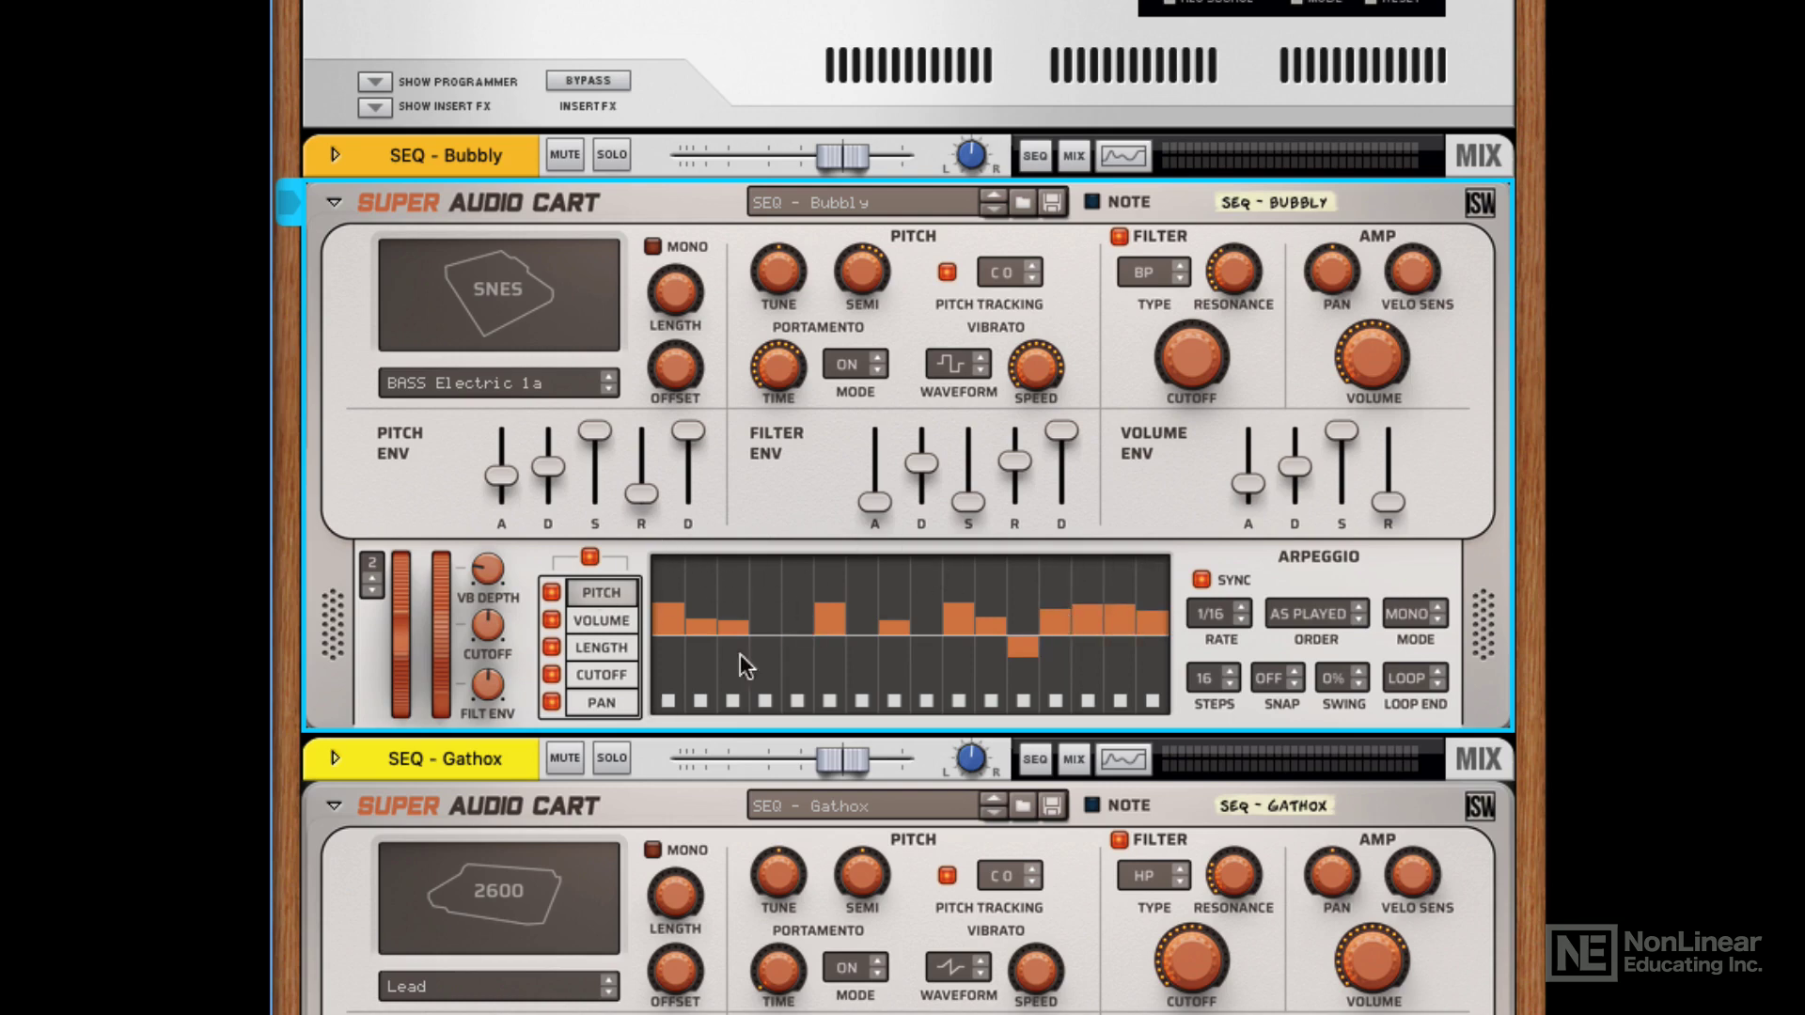
Draw a rising-and-falling cutoff curve, then redraw the pitch steps as a rise then dip
click(611, 616)
click(612, 647)
click(611, 667)
mouse_move(663, 700)
mouse_down()
mouse_move(811, 579)
mouse_move(1118, 703)
mouse_up()
click(580, 595)
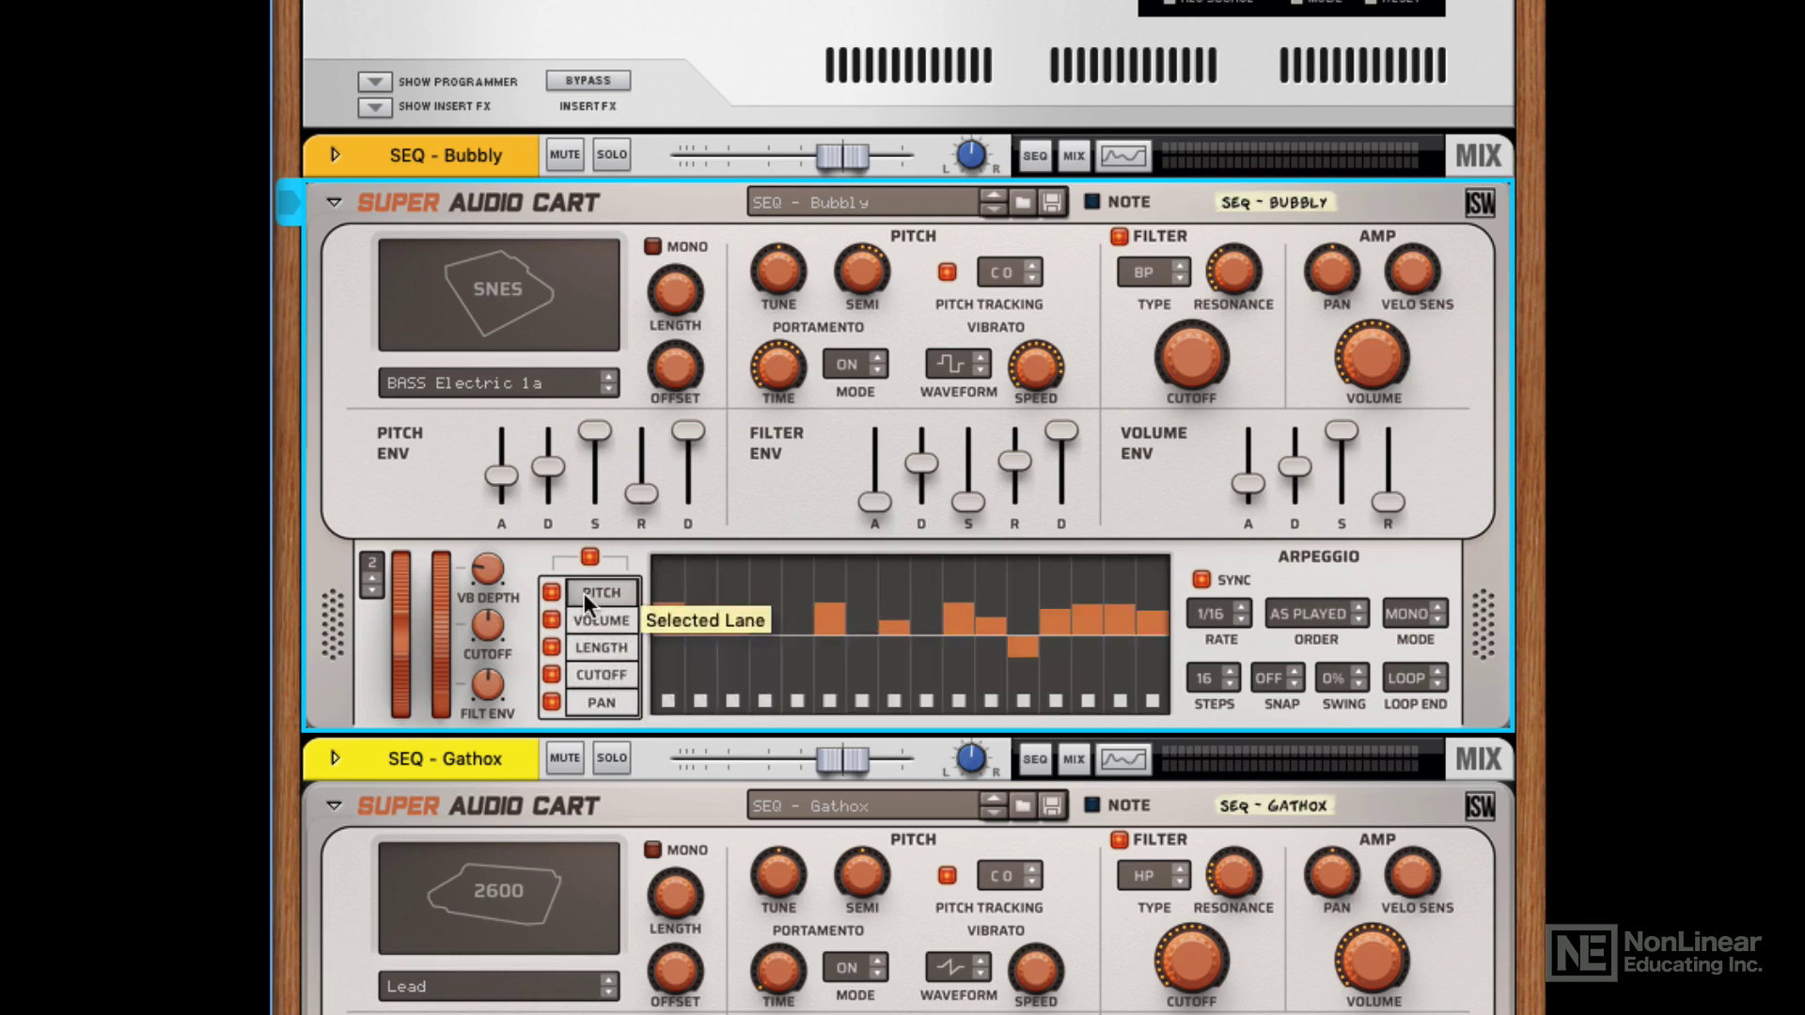
mouse_move(691, 603)
mouse_down()
mouse_move(792, 585)
mouse_move(886, 685)
mouse_move(1085, 612)
mouse_up()
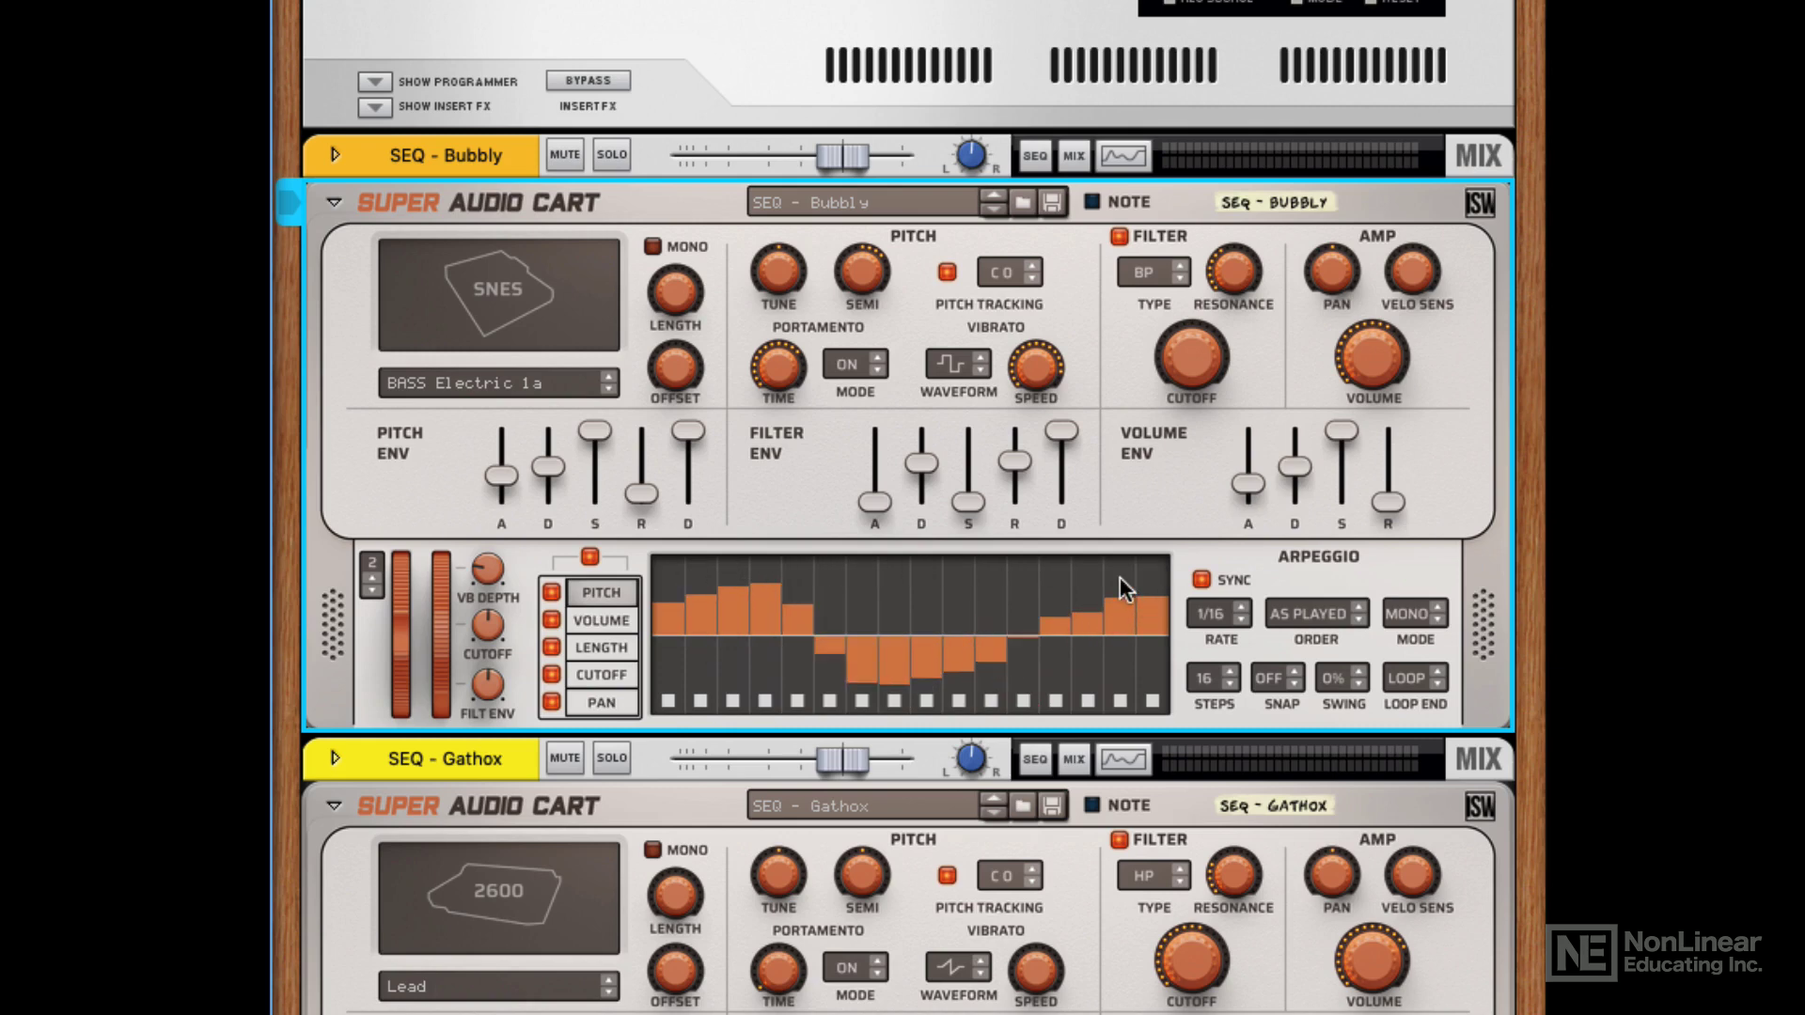
Toggle the pitch and length lanes off and back on, enable the arpeggiator, and set the mod wheel to 0%
click(551, 593)
click(551, 646)
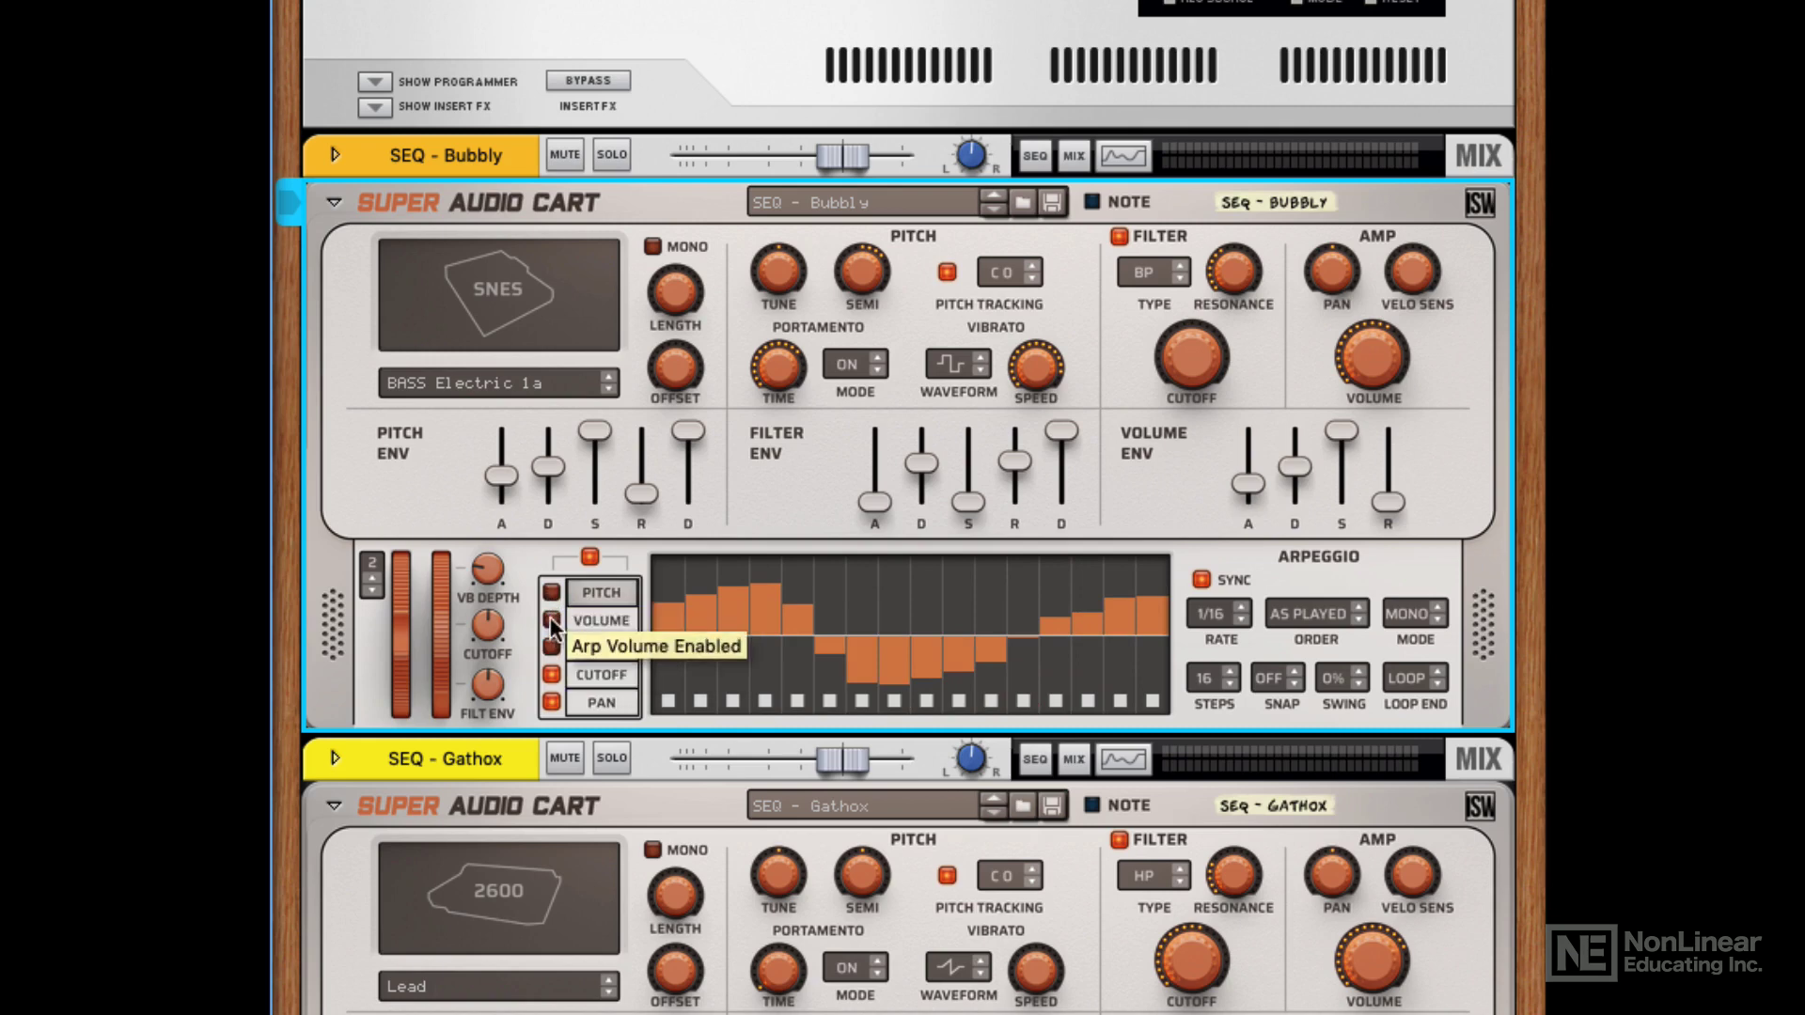
click(550, 592)
click(551, 647)
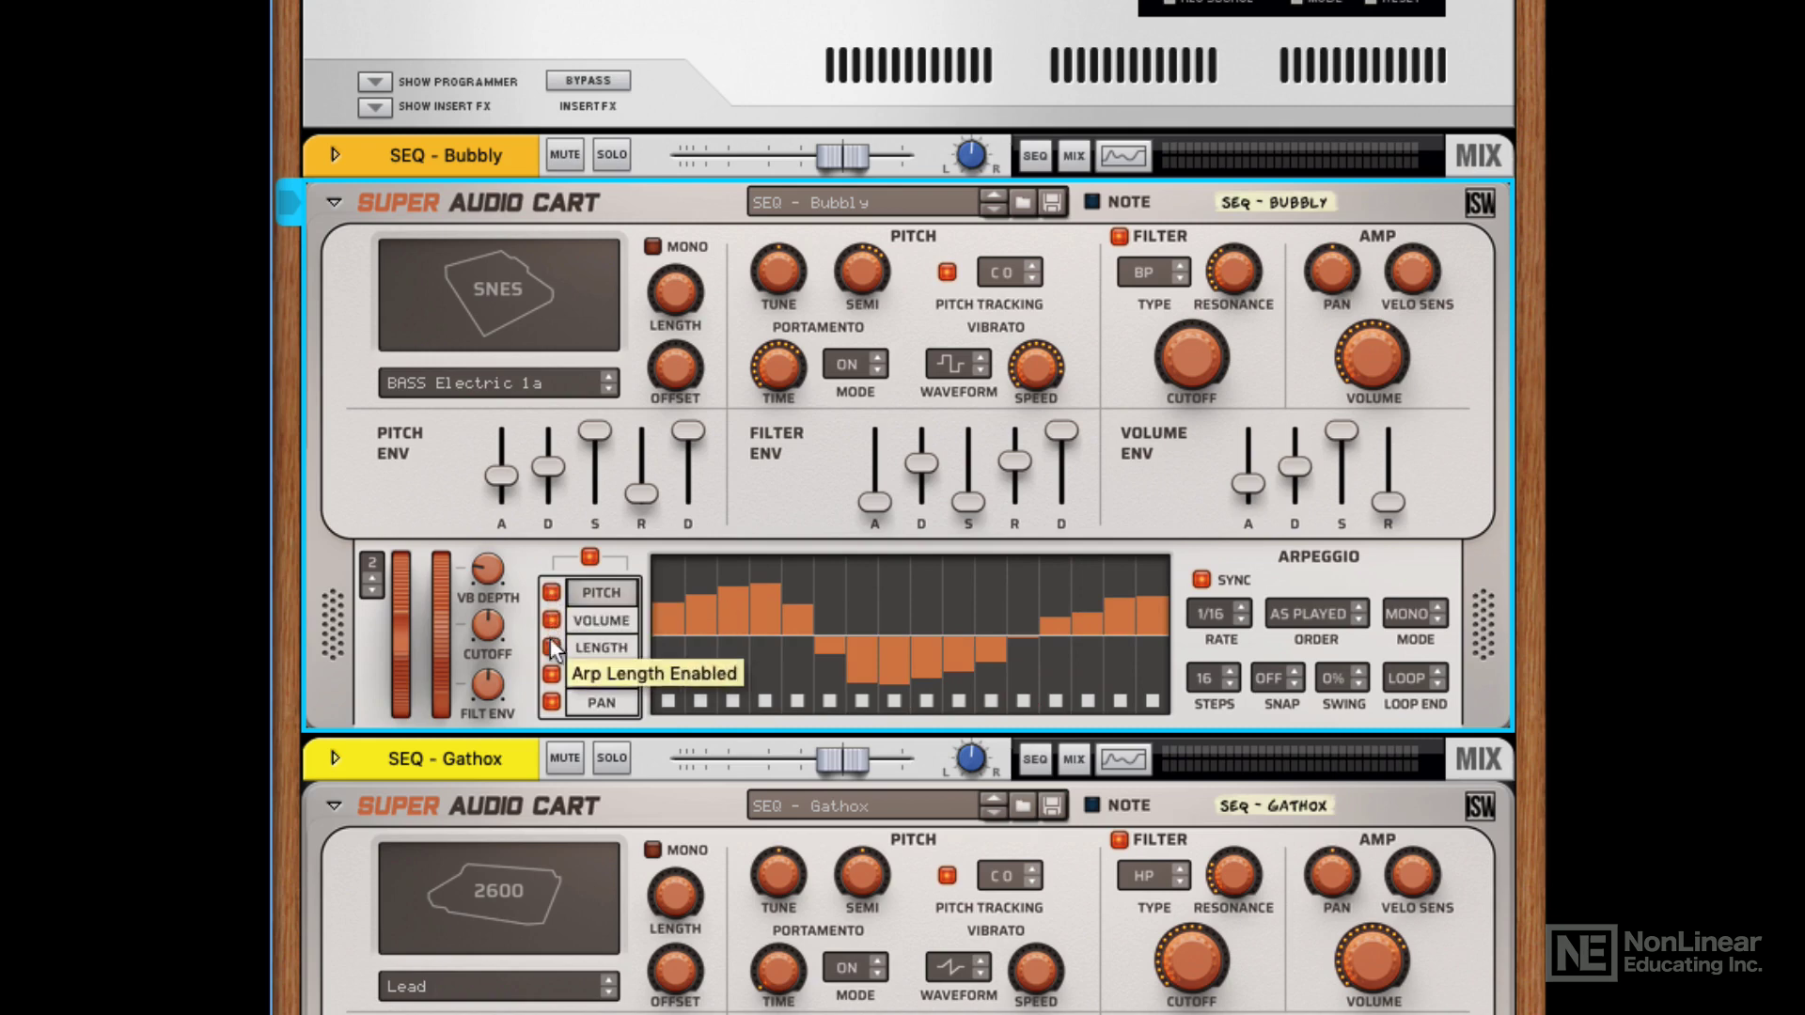
click(589, 557)
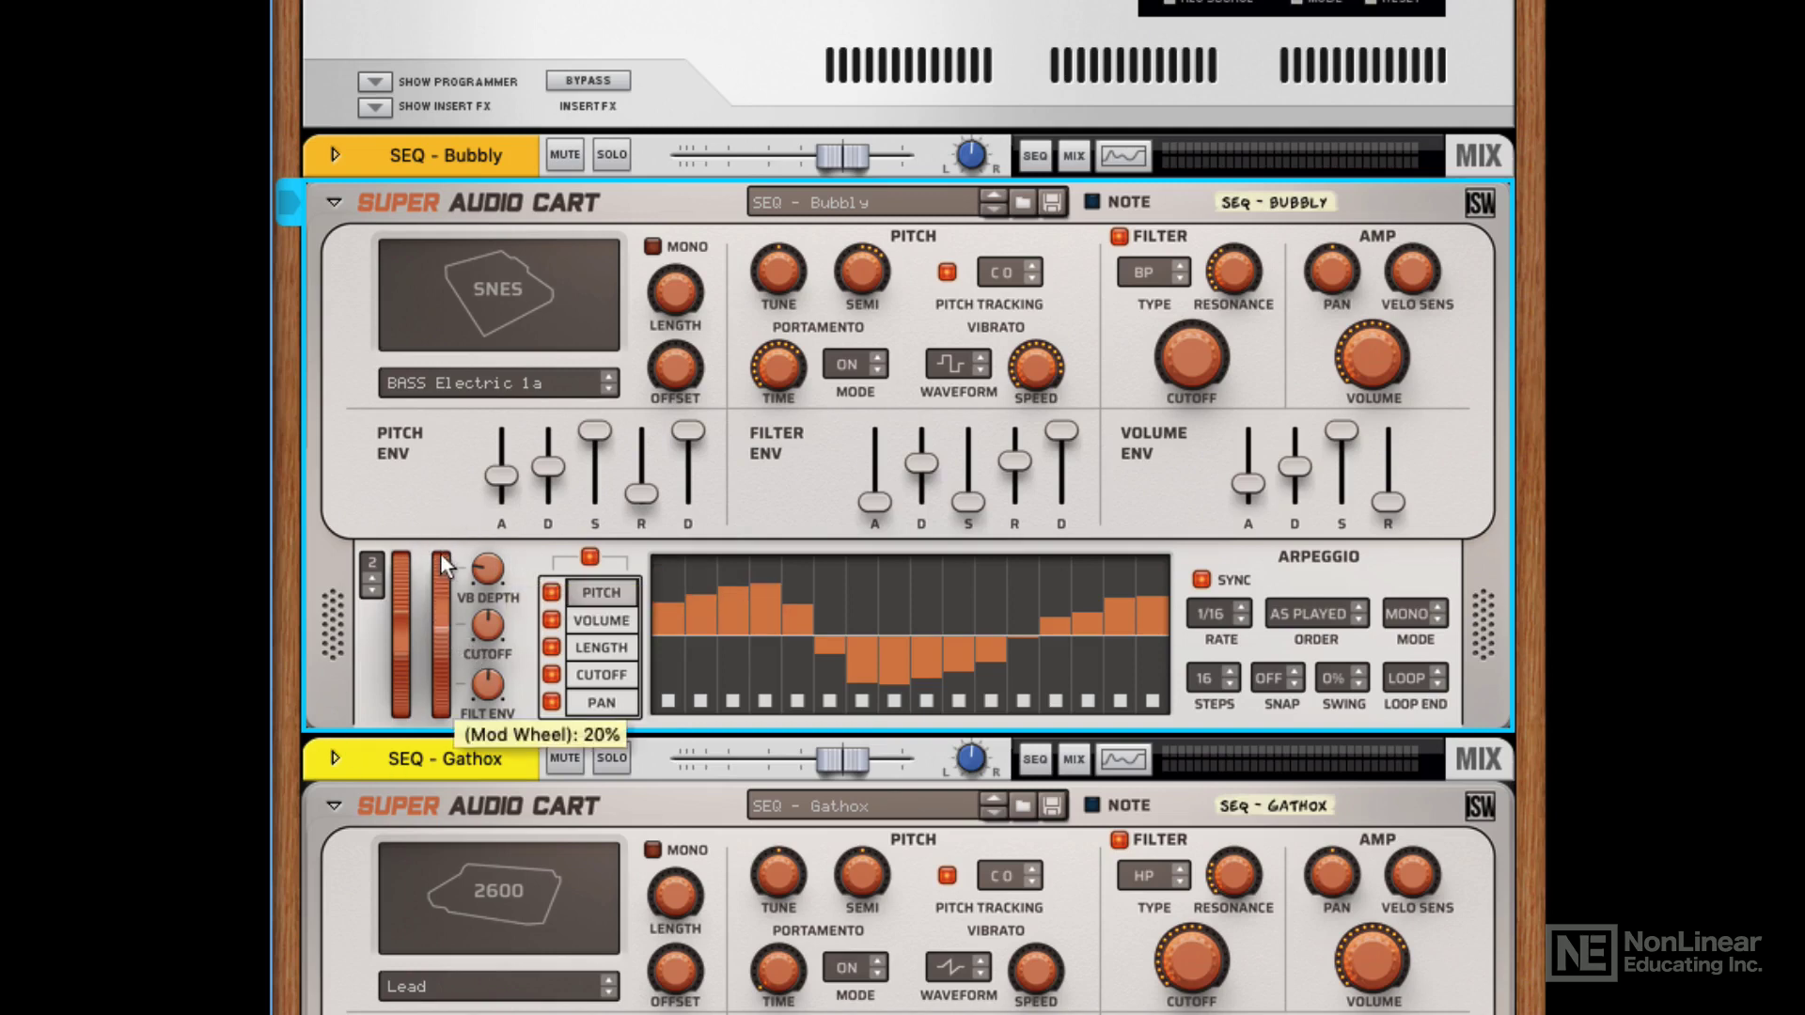
drag(444, 639, 426, 667)
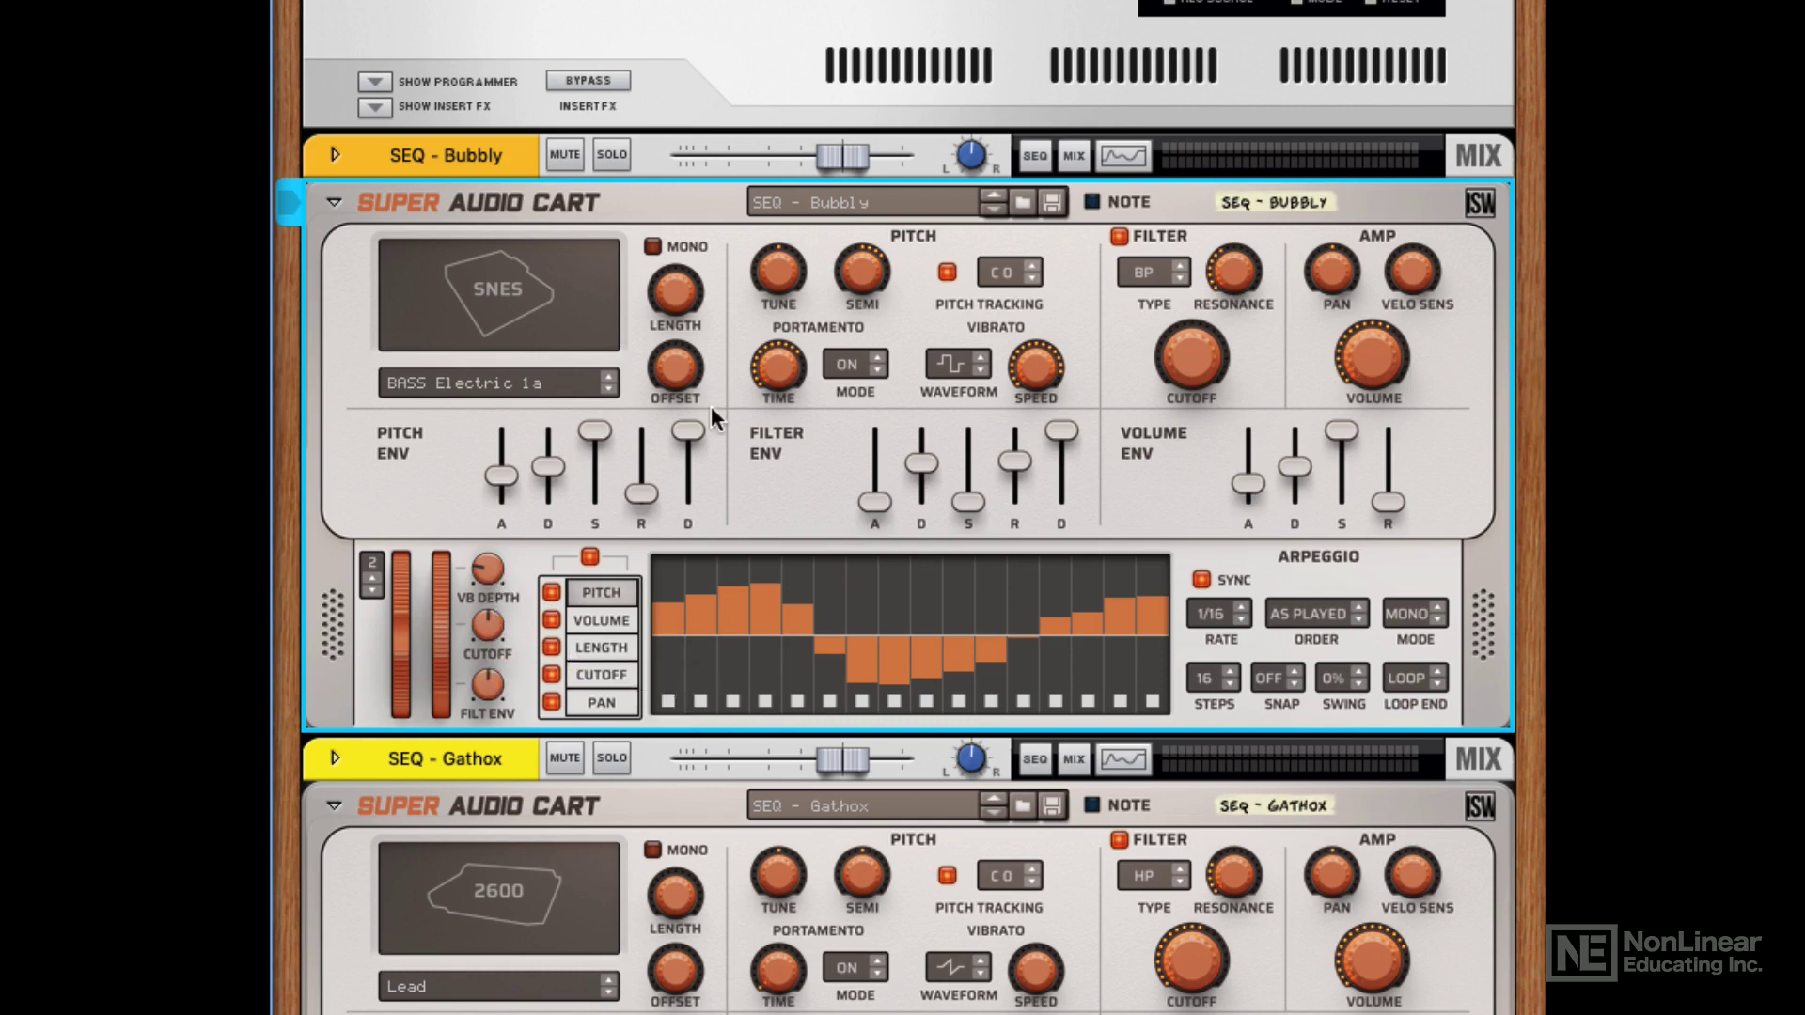
Flip the rack with Tab to show the Super Audio Cart's rear panel
key(Tab)
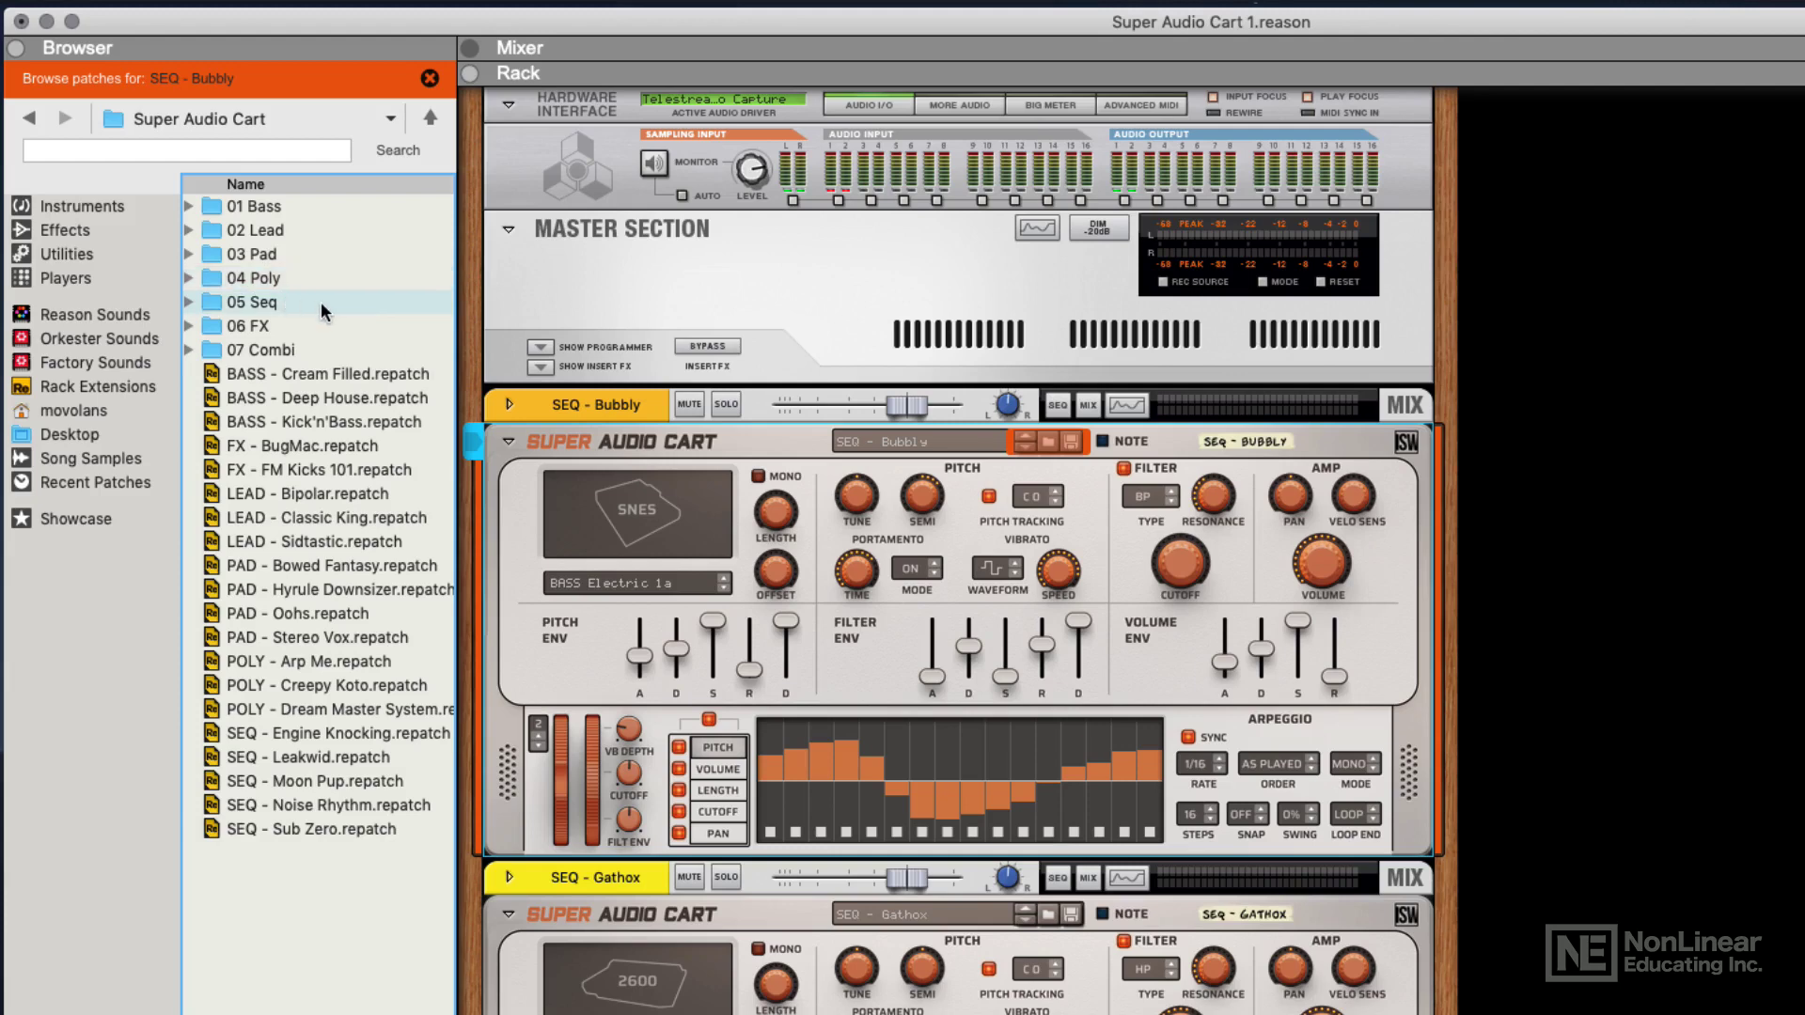
Expand the 06 FX, 05 Seq, 04 Poly, 03 Pad, 02 Lead and 01 Bass folders
click(189, 327)
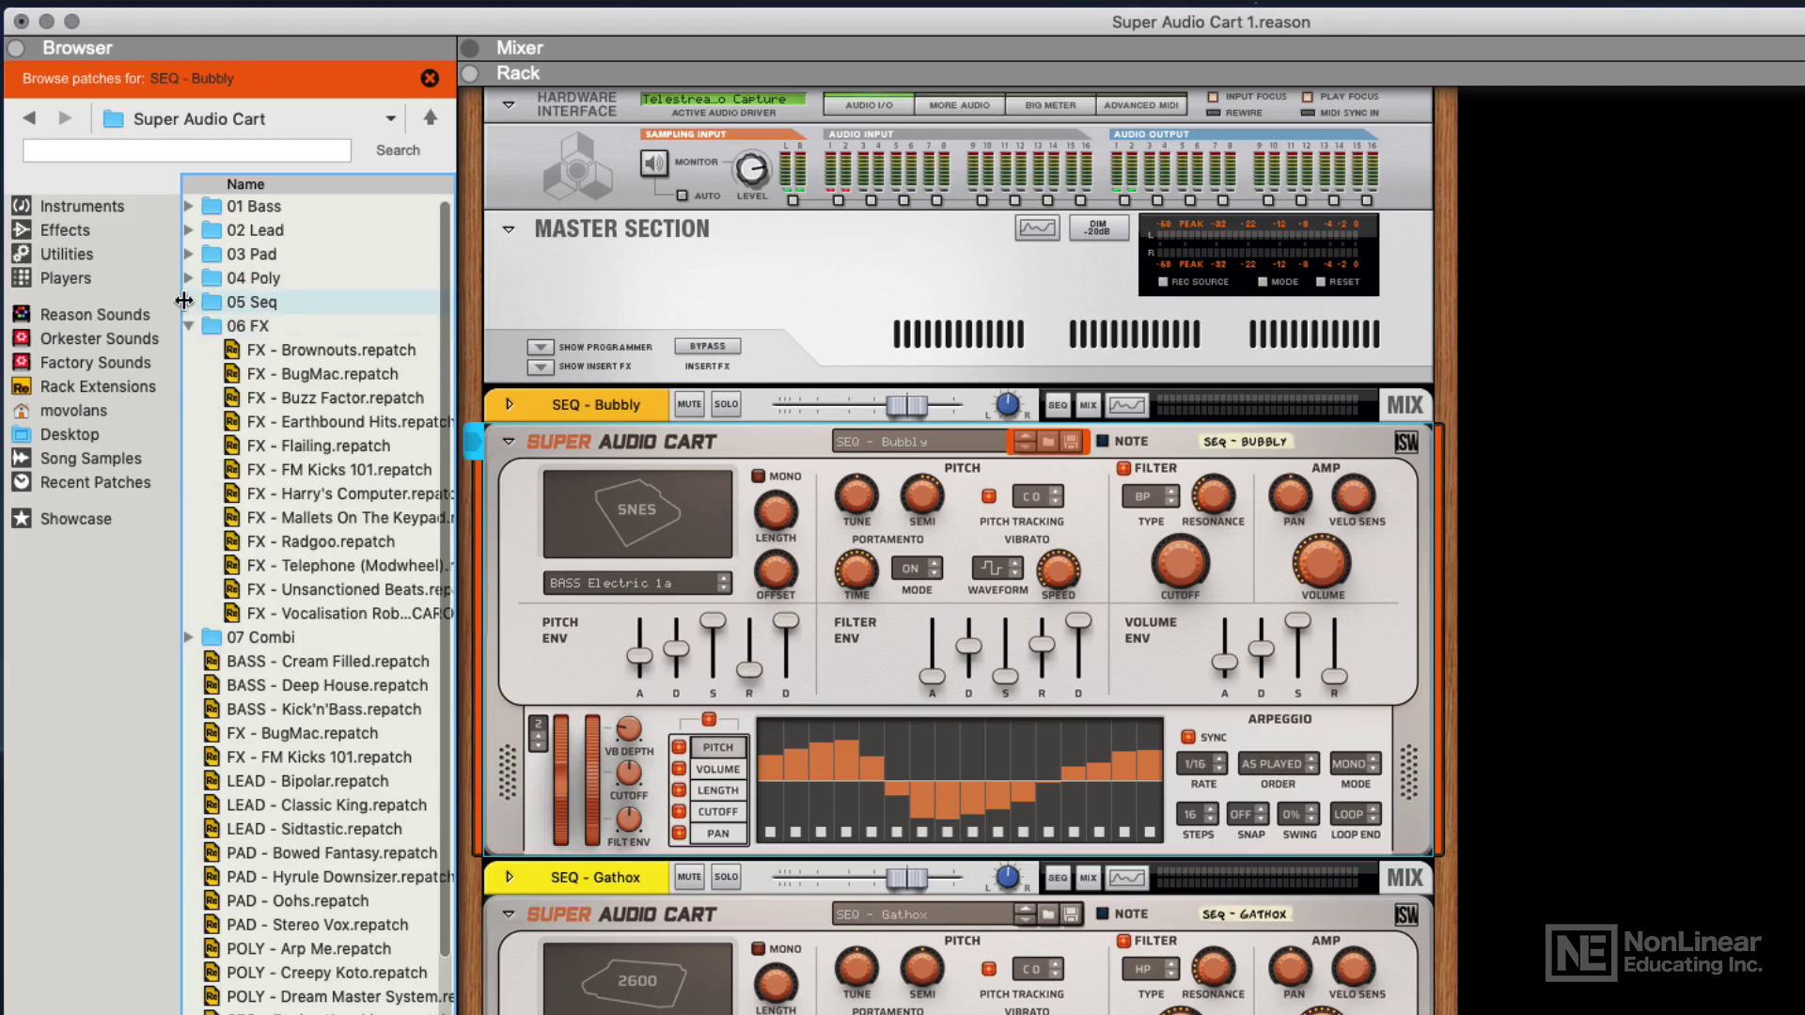
click(189, 302)
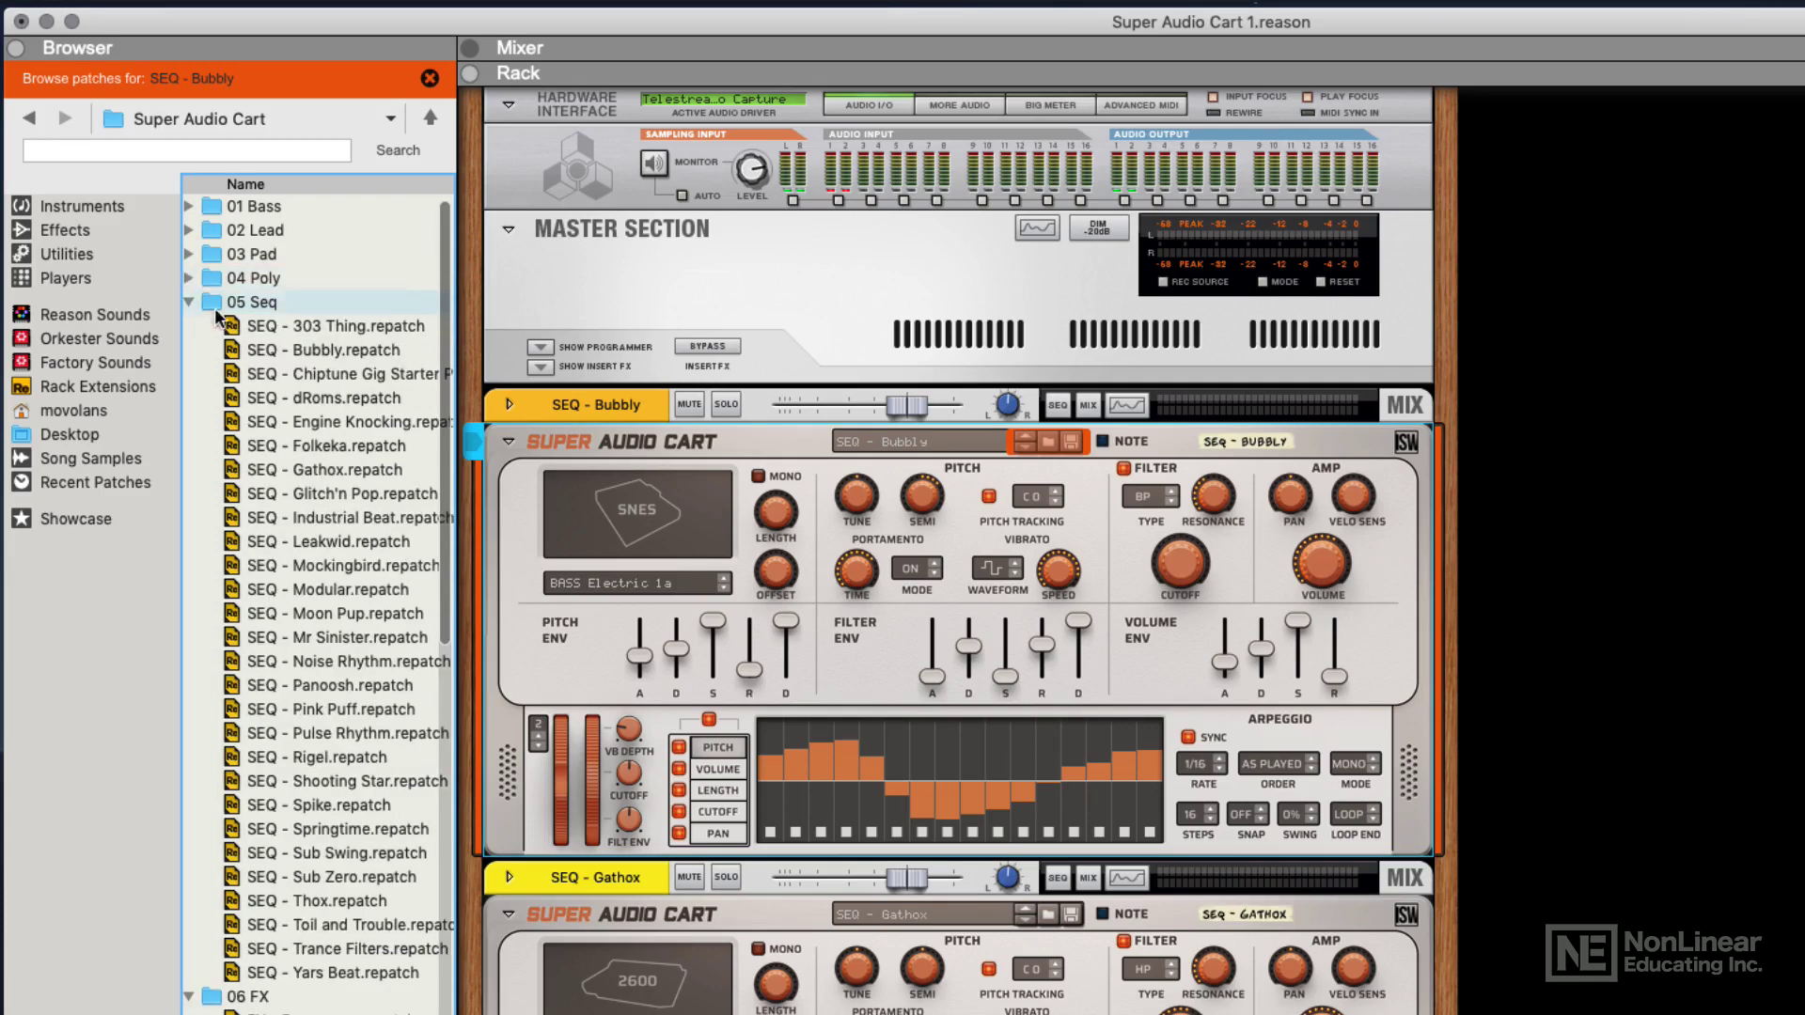
scroll(223, 324, down, 2)
scroll(214, 318, up, 2)
click(190, 278)
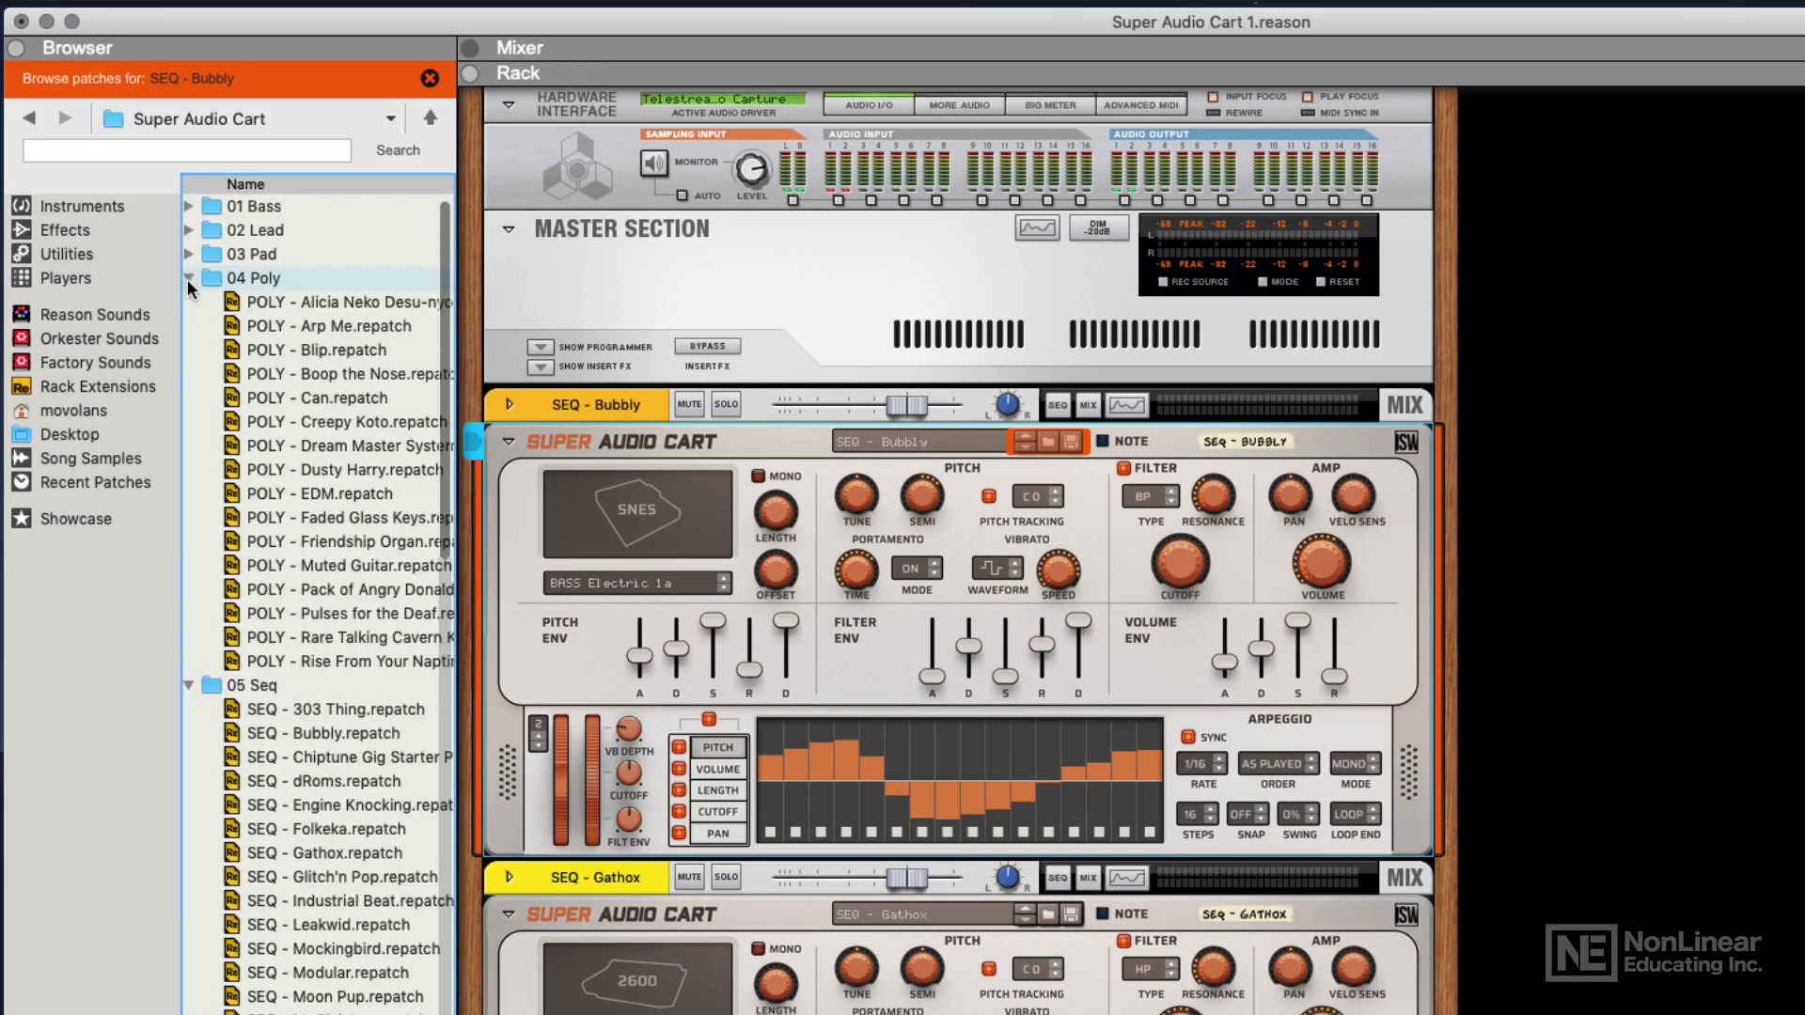
click(188, 255)
click(188, 232)
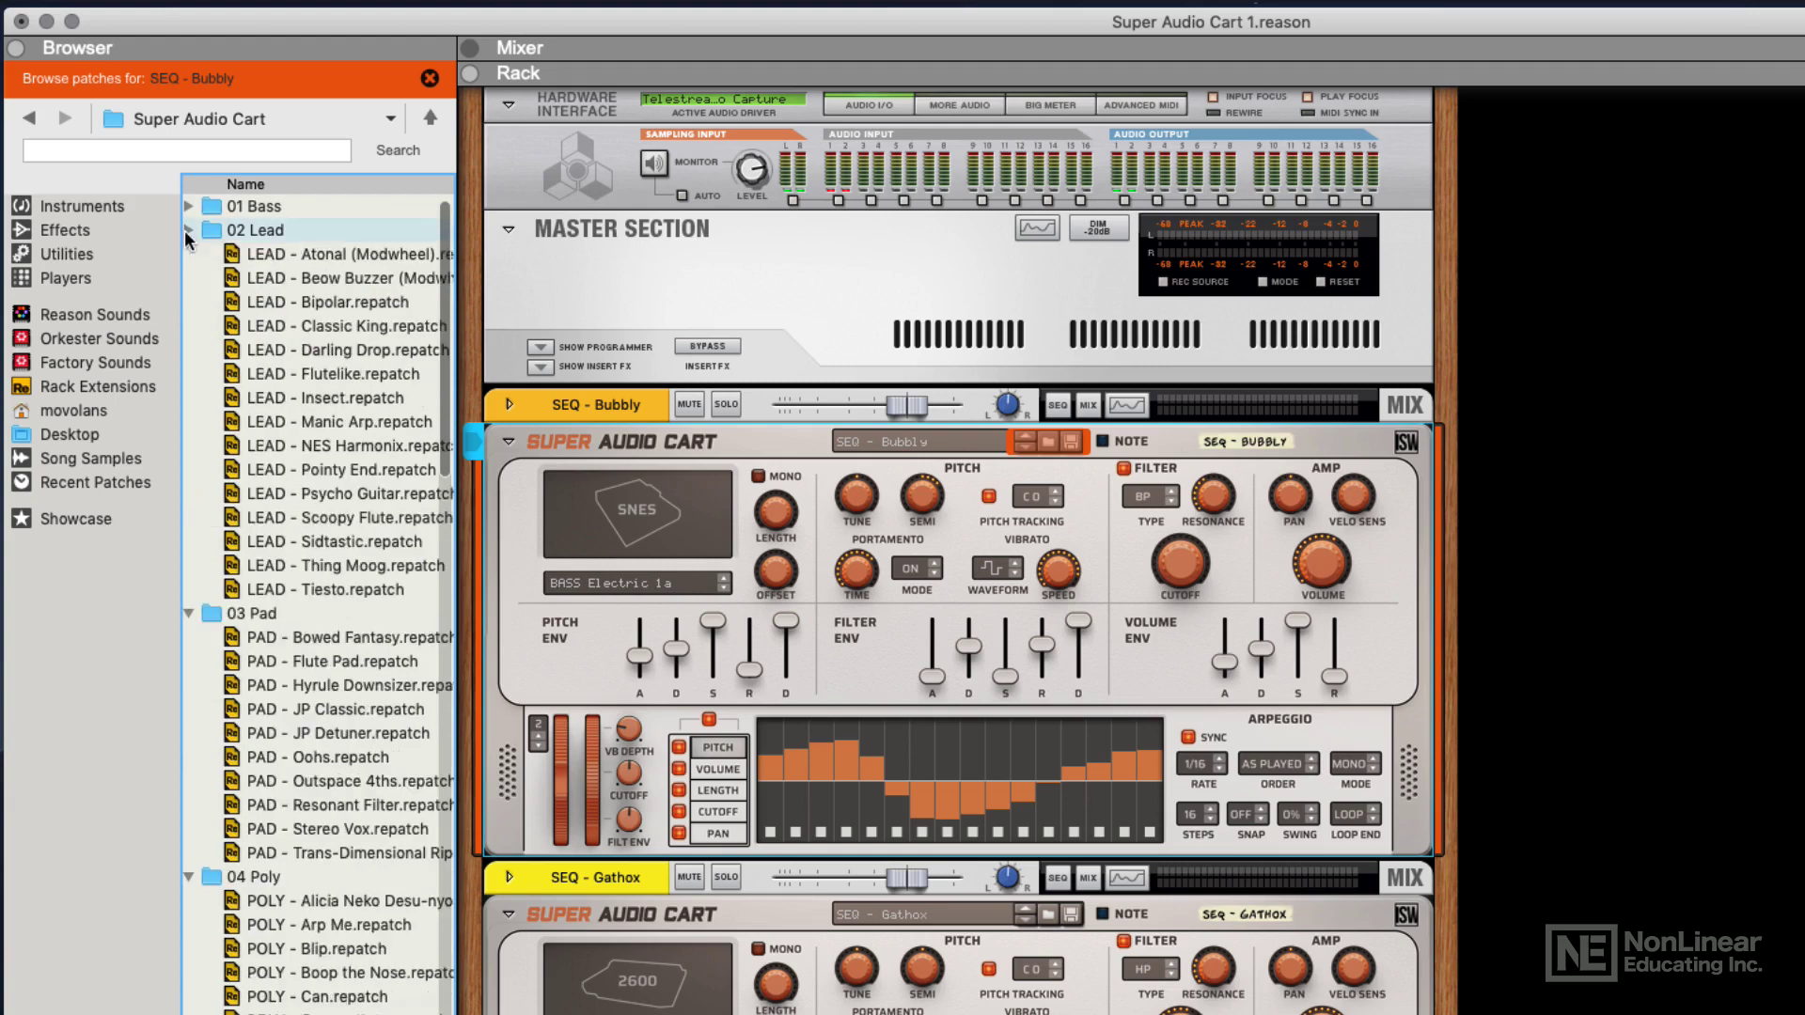
click(187, 208)
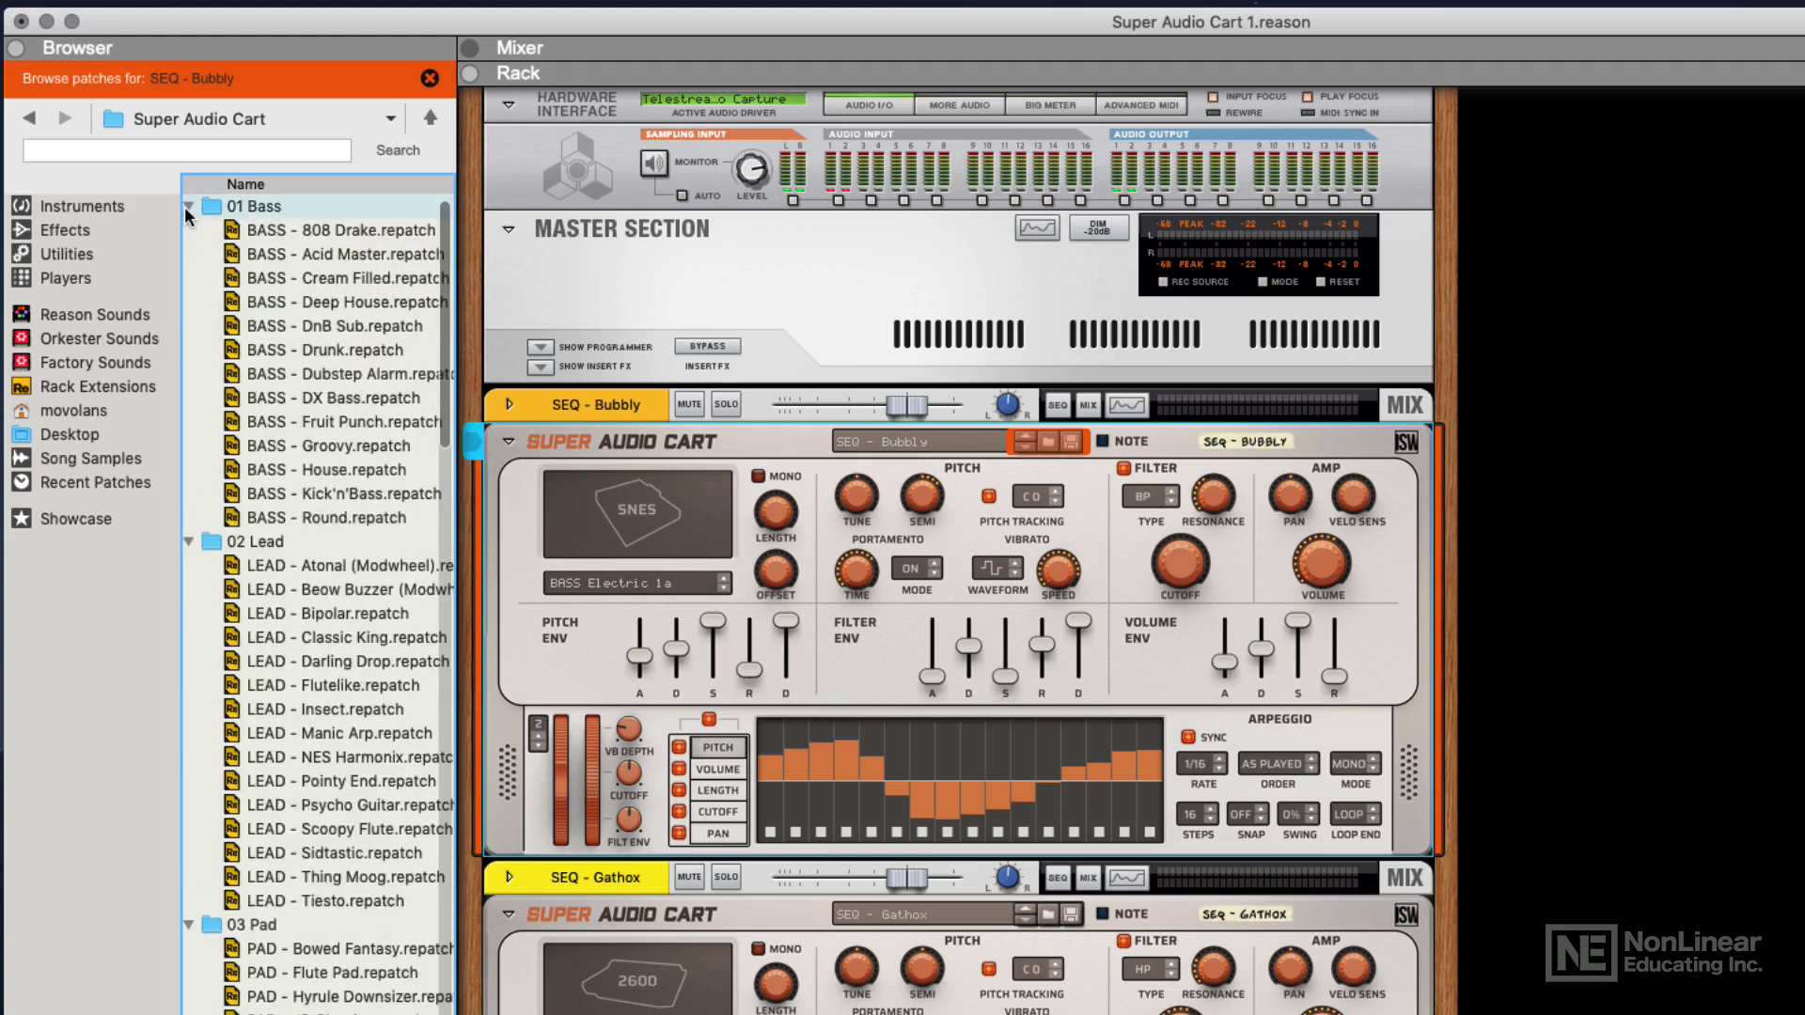